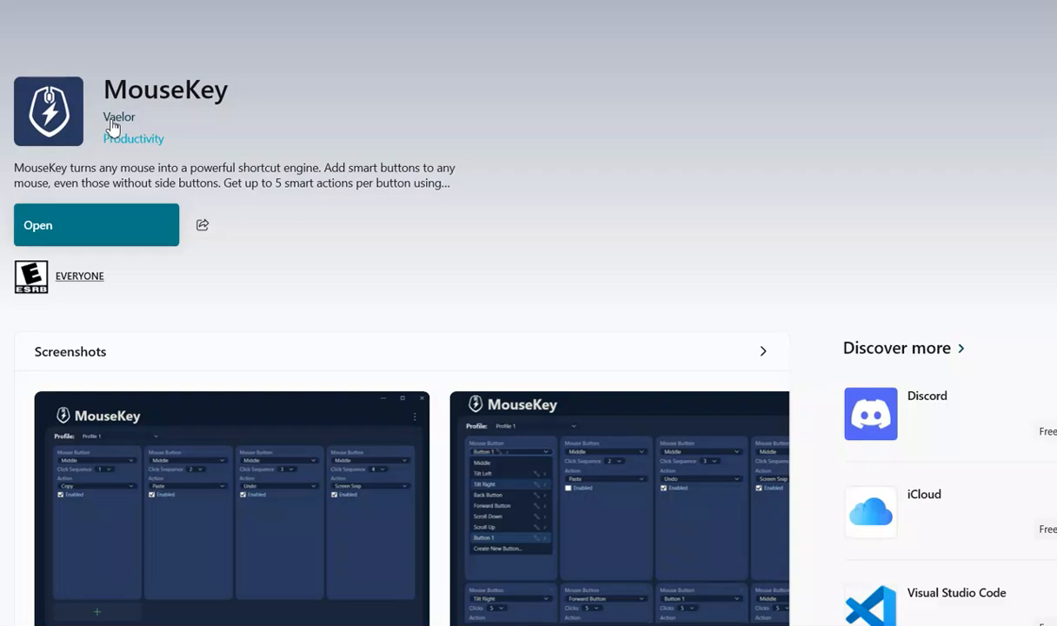
# Launch MouseKey and assign Select Window to the three-press middle button shortcut and Mute to the four-press one
pyautogui.click(125, 228)
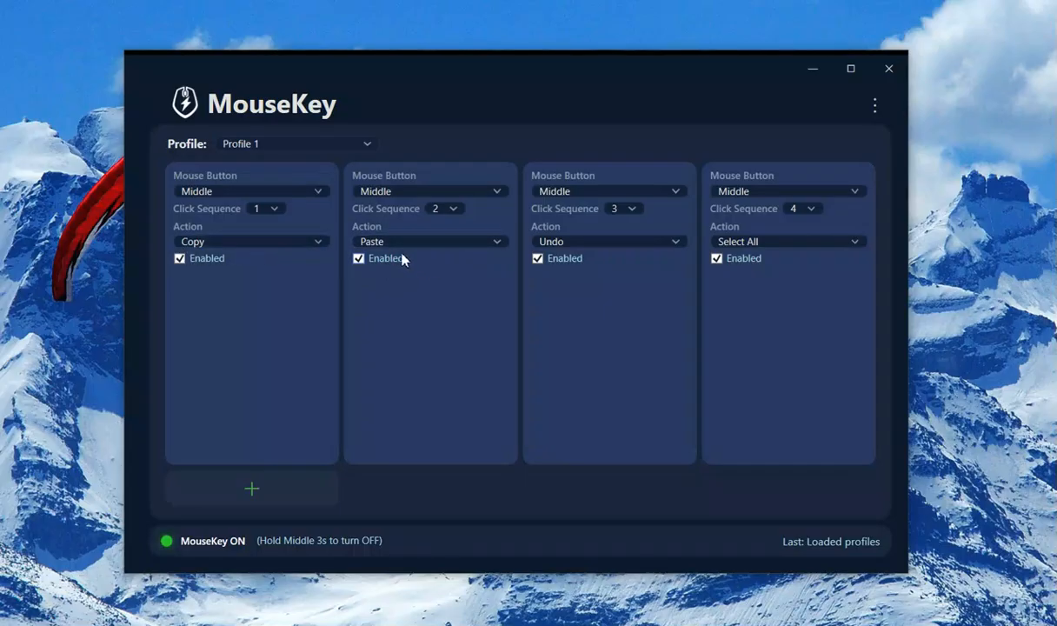
pyautogui.click(630, 242)
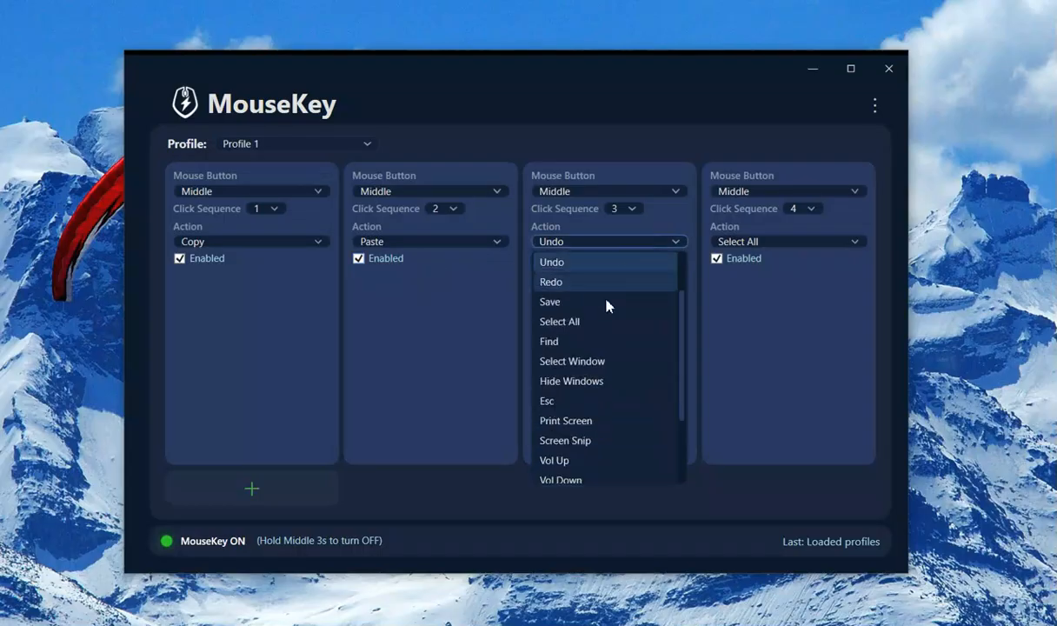
pyautogui.click(584, 370)
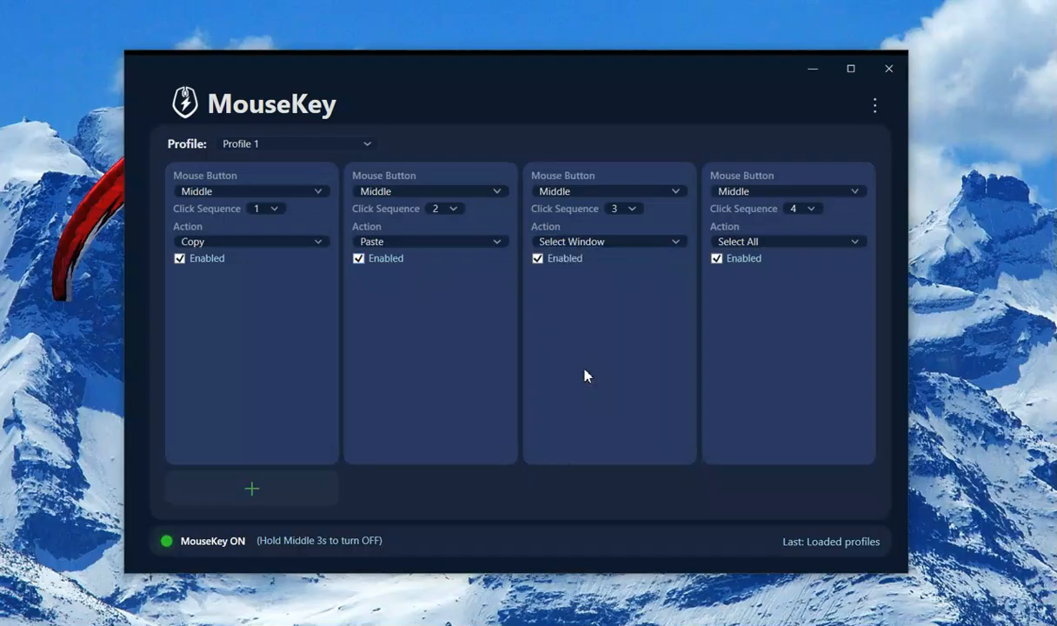
pyautogui.click(786, 240)
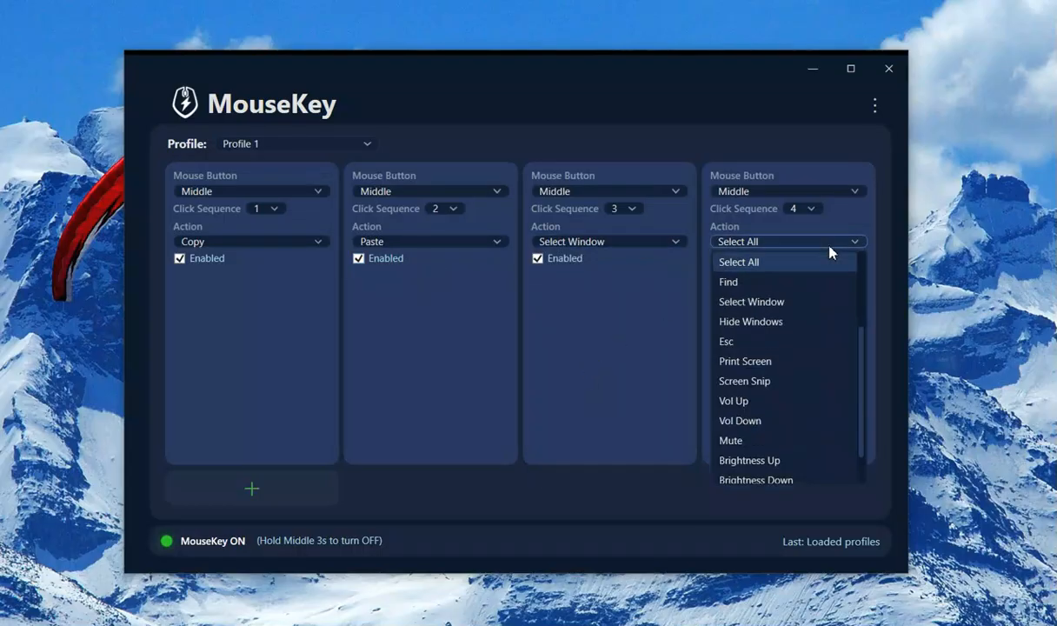
pyautogui.scroll(-1, 781, 418)
pyautogui.click(763, 422)
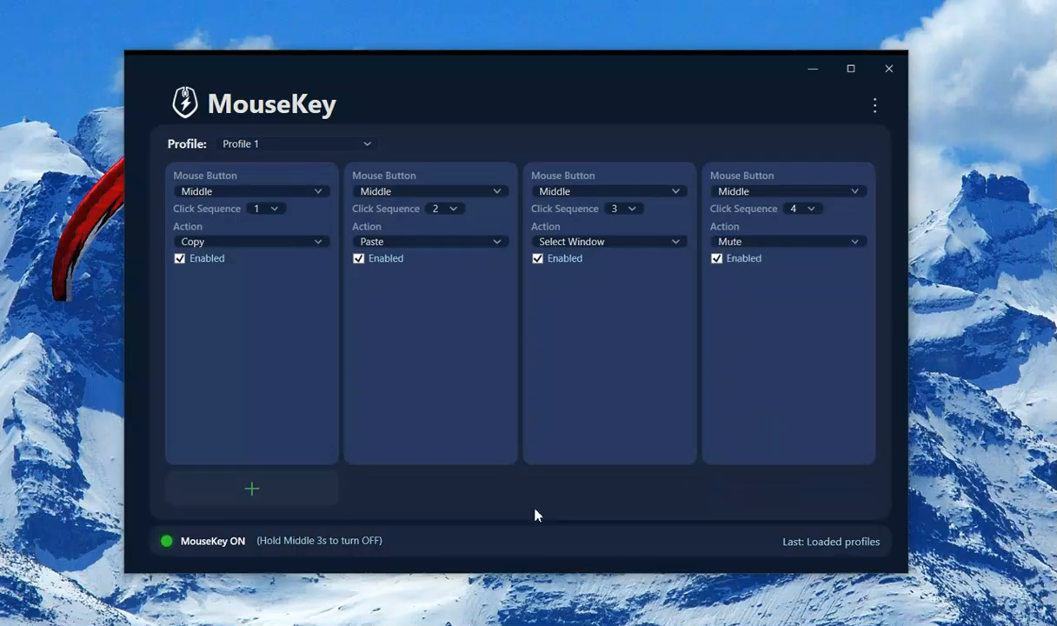
# Switch to Notepad and duplicate the two "Hello World" lines using the MouseKey Copy and Paste shortcuts, then return to MouseKey
pyautogui.click(413, 623)
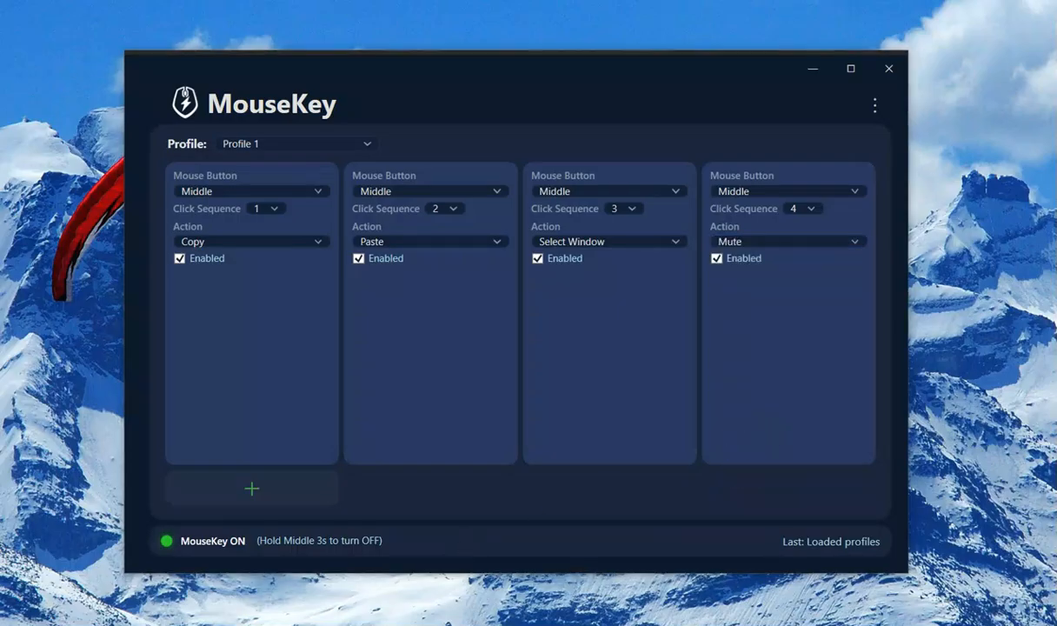
pyautogui.moveTo(363, 235); pyautogui.dragTo(644, 192)
pyautogui.moveTo(613, 238); pyautogui.dragTo(535, 223)
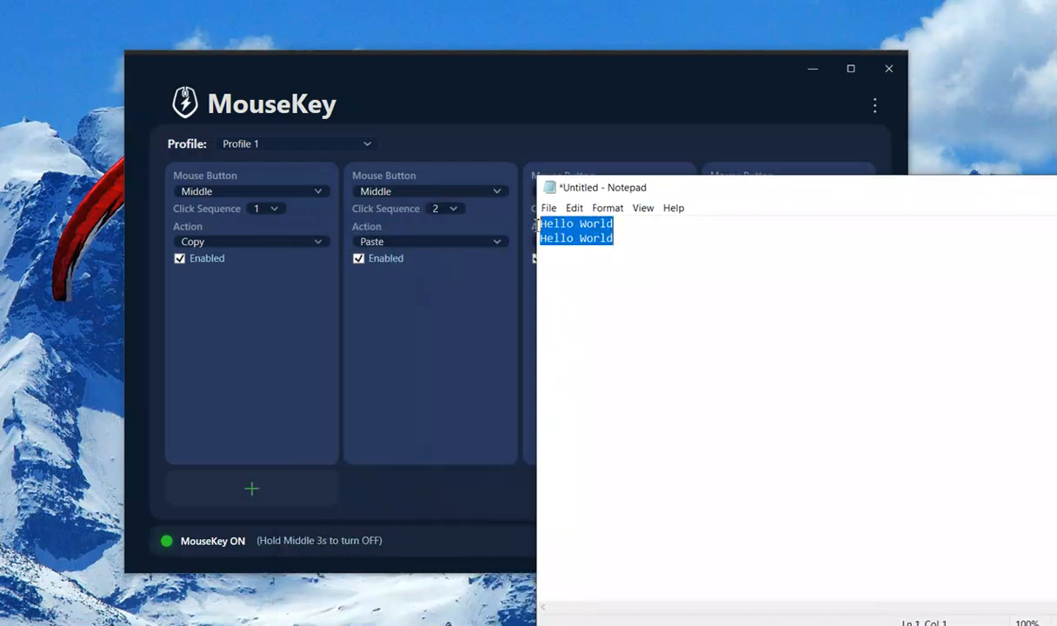
pyautogui.click(633, 239)
pyautogui.moveTo(633, 239); pyautogui.dragTo(513, 210)
pyautogui.click(647, 247)
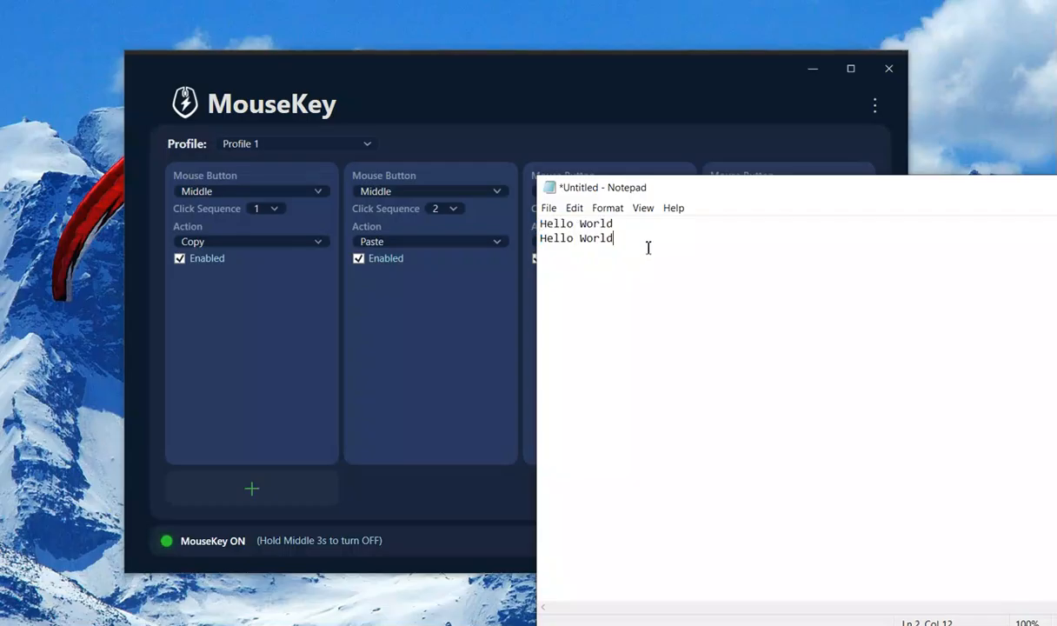
pyautogui.middleClick(556, 261)
pyautogui.middleClick(556, 261)
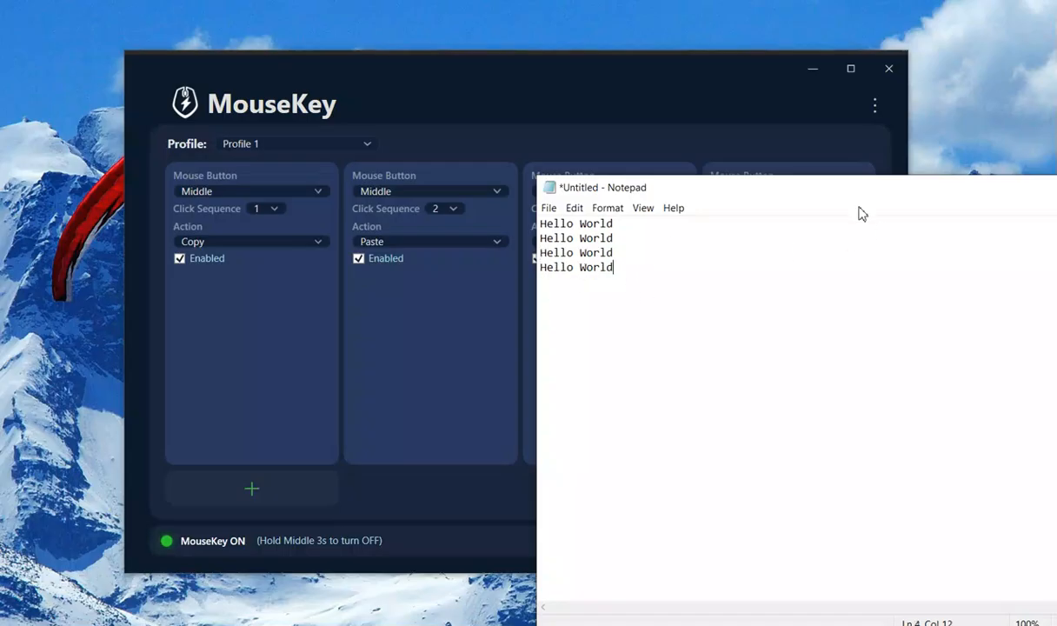
pyautogui.moveTo(851, 201); pyautogui.dragTo(627, 151)
pyautogui.click(922, 142)
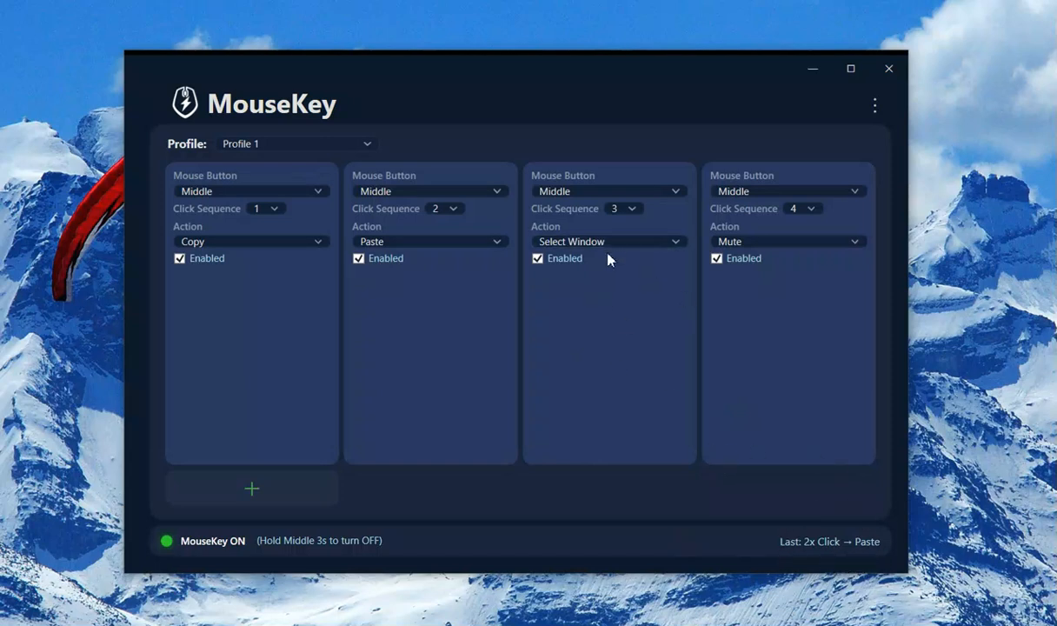
# Trigger the Select Window shortcut with three middle button presses and choose the MouseKey window
pyautogui.middleClick(583, 306)
pyautogui.middleClick(584, 306)
pyautogui.middleClick(584, 306)
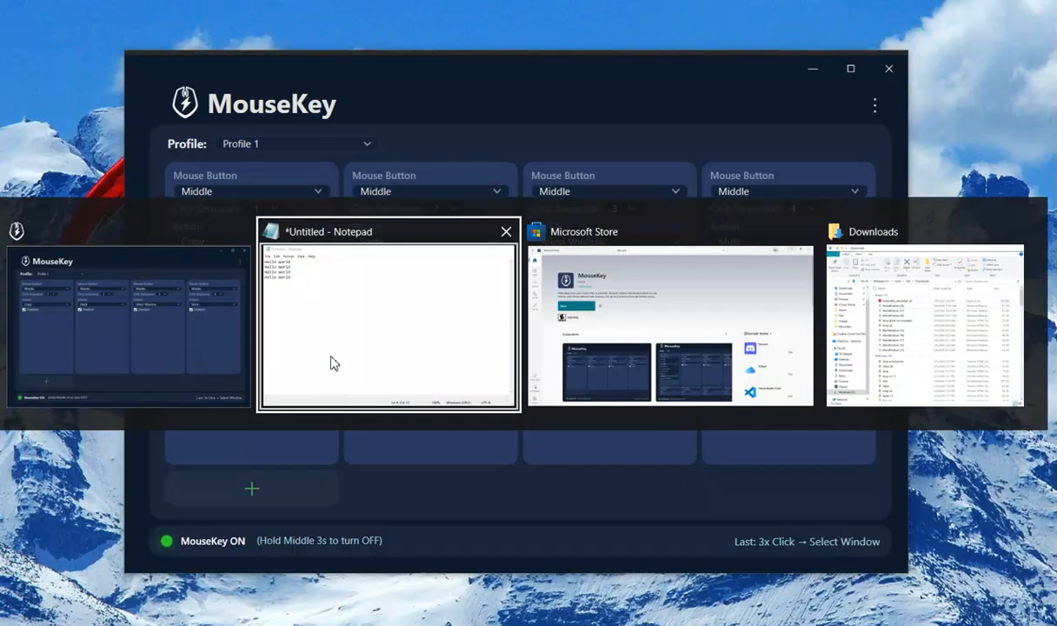
pyautogui.click(153, 300)
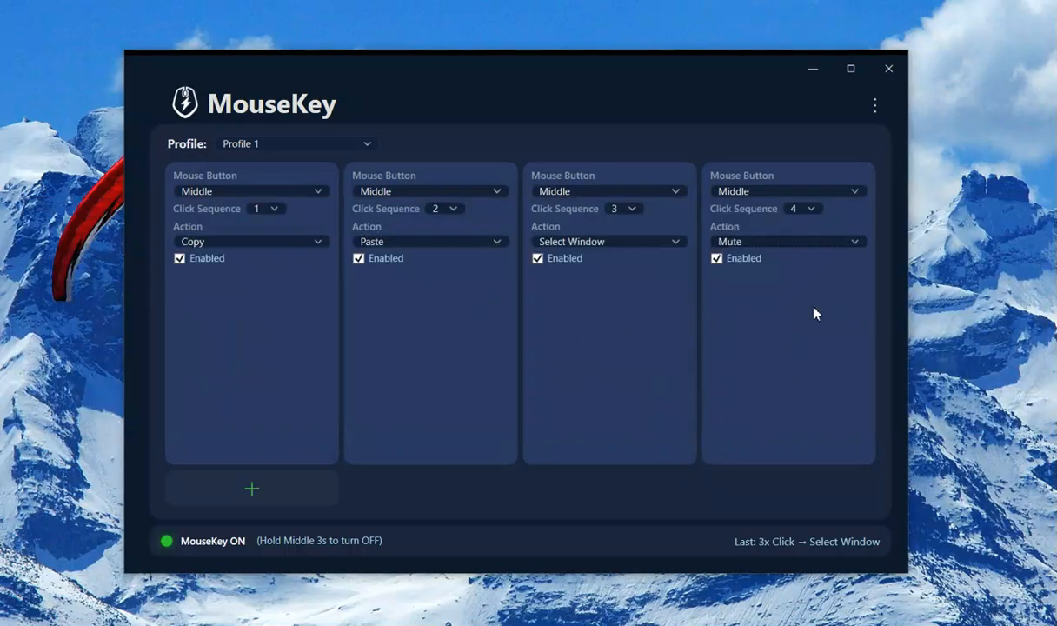
# Trigger the Mute shortcut with four middle button presses
pyautogui.middleClick(803, 231)
pyautogui.middleClick(803, 231)
pyautogui.middleClick(803, 231)
pyautogui.middleClick(803, 232)
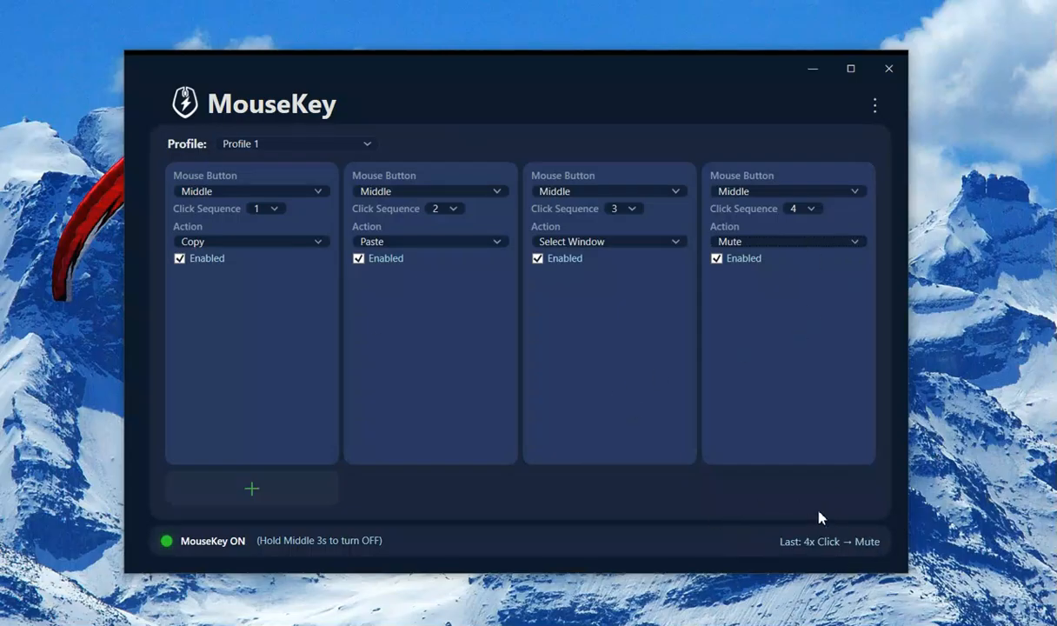
# Create a new mouse button named Thumb for the Copy shortcut by capturing the physical button
pyautogui.click(315, 193)
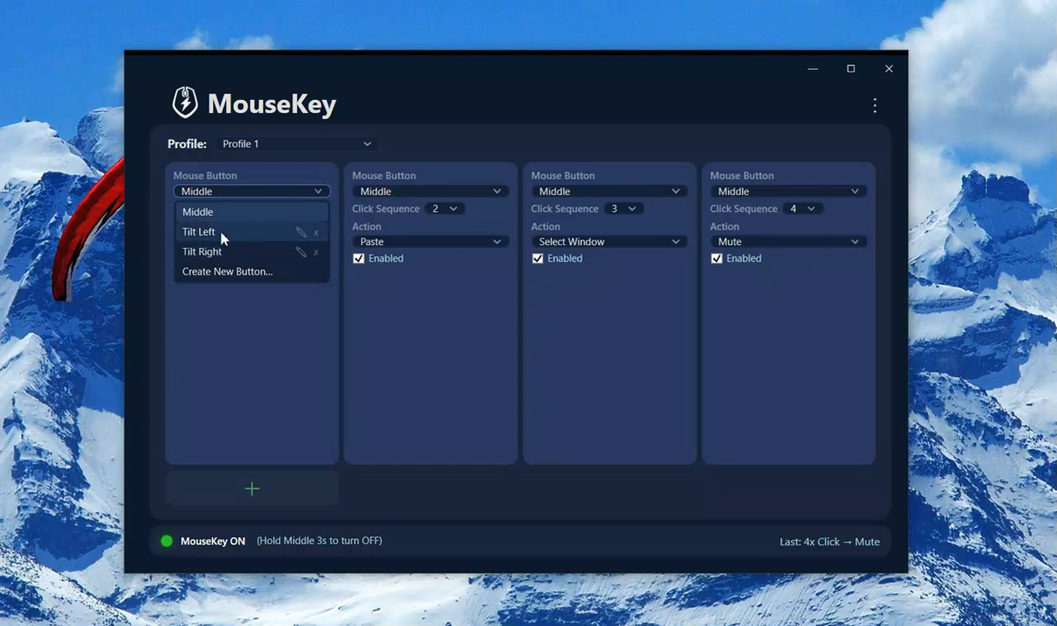
pyautogui.click(265, 273)
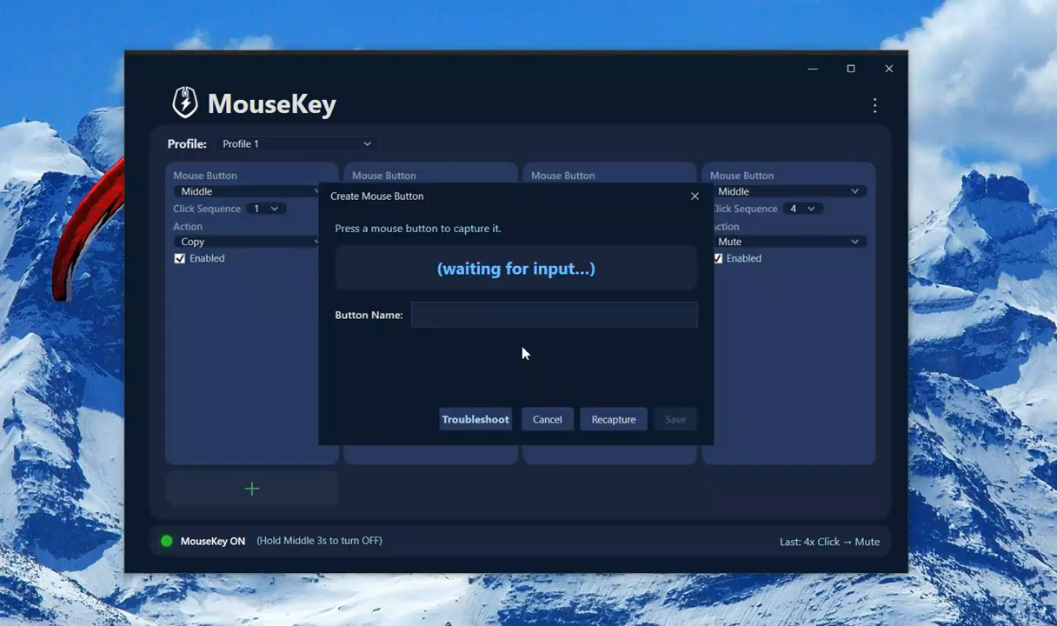
pyautogui.click(562, 366)
pyautogui.moveTo(503, 318); pyautogui.dragTo(401, 320)
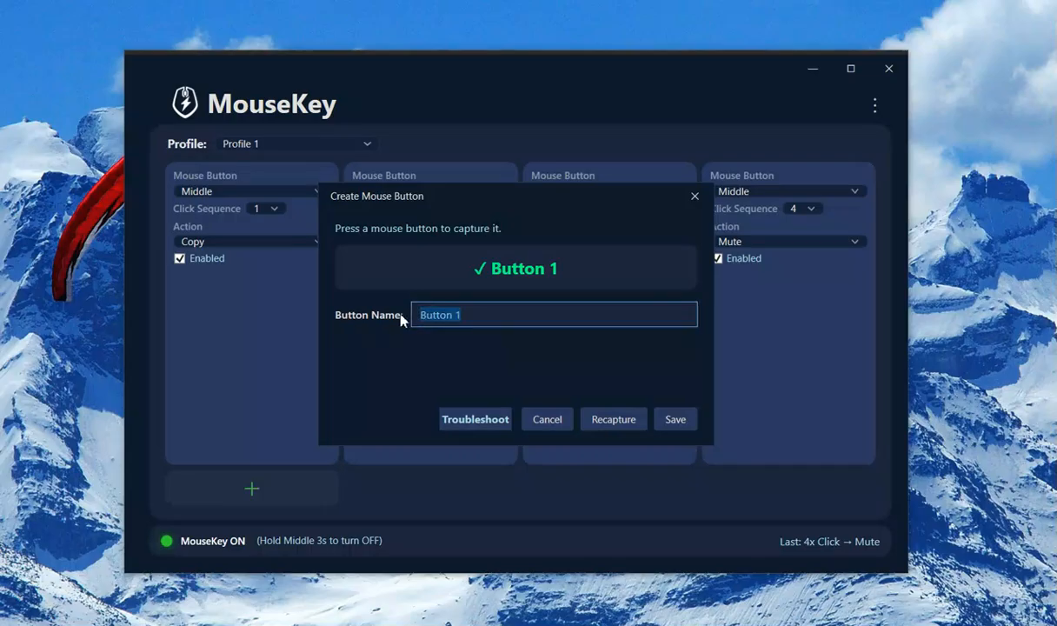
pyautogui.write('Thumb')
pyautogui.click(676, 421)
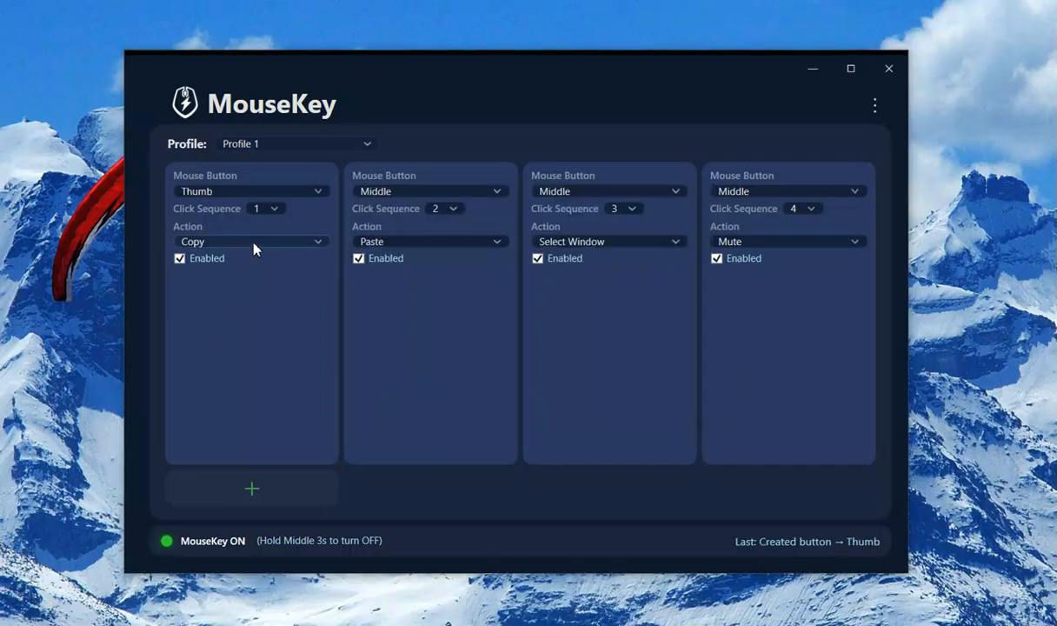
# Capture the mouse's back button as Back Button for the Paste shortcut and set its click sequence to 1
pyautogui.click(490, 194)
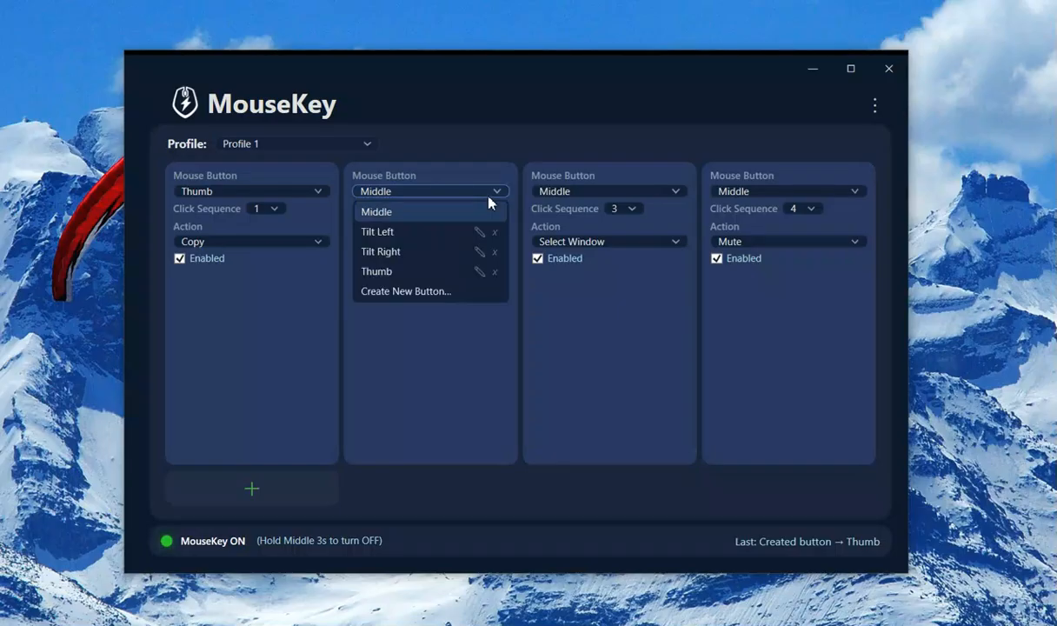
pyautogui.click(439, 292)
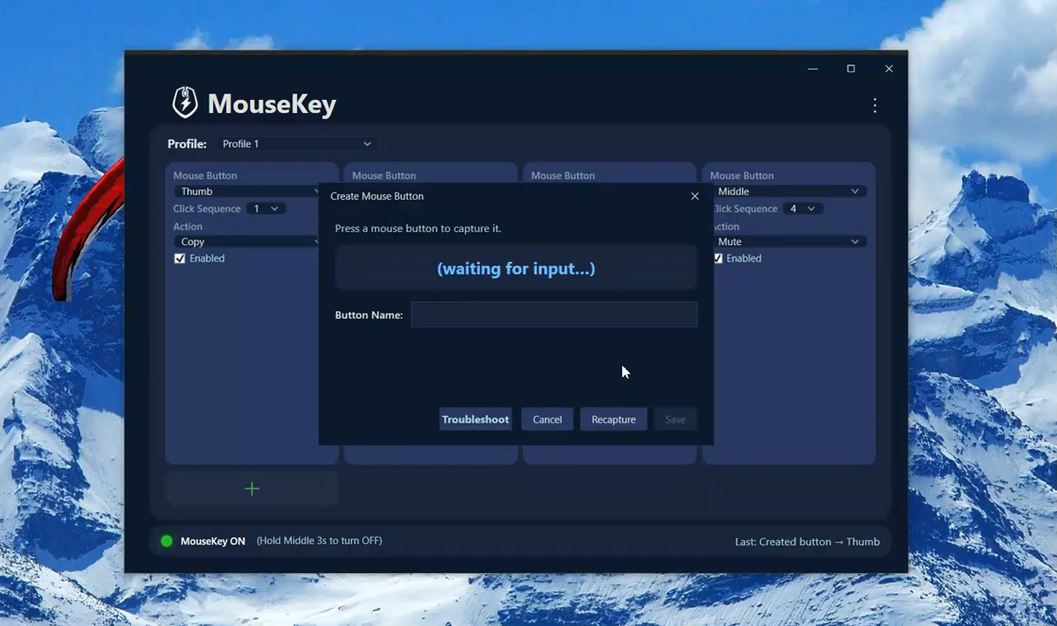
pyautogui.press('XF86Back')
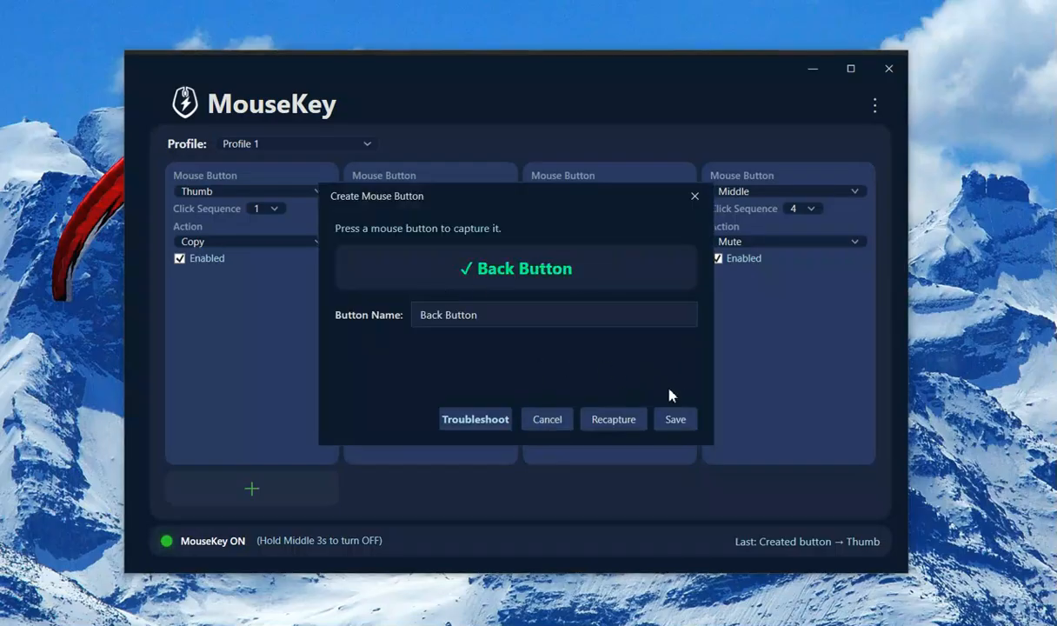
pyautogui.click(437, 322)
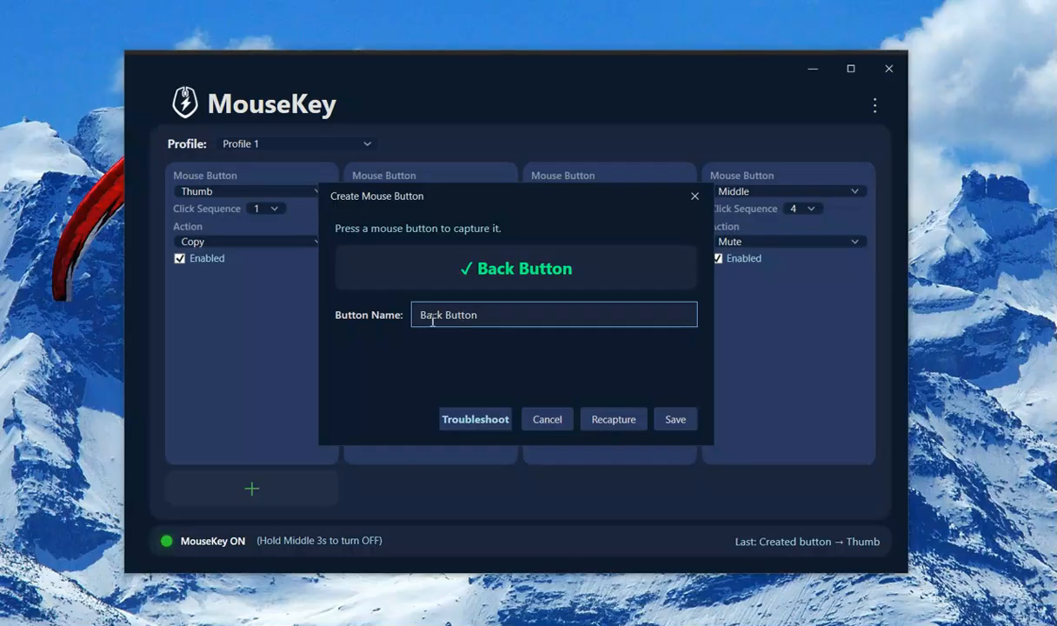
pyautogui.click(677, 421)
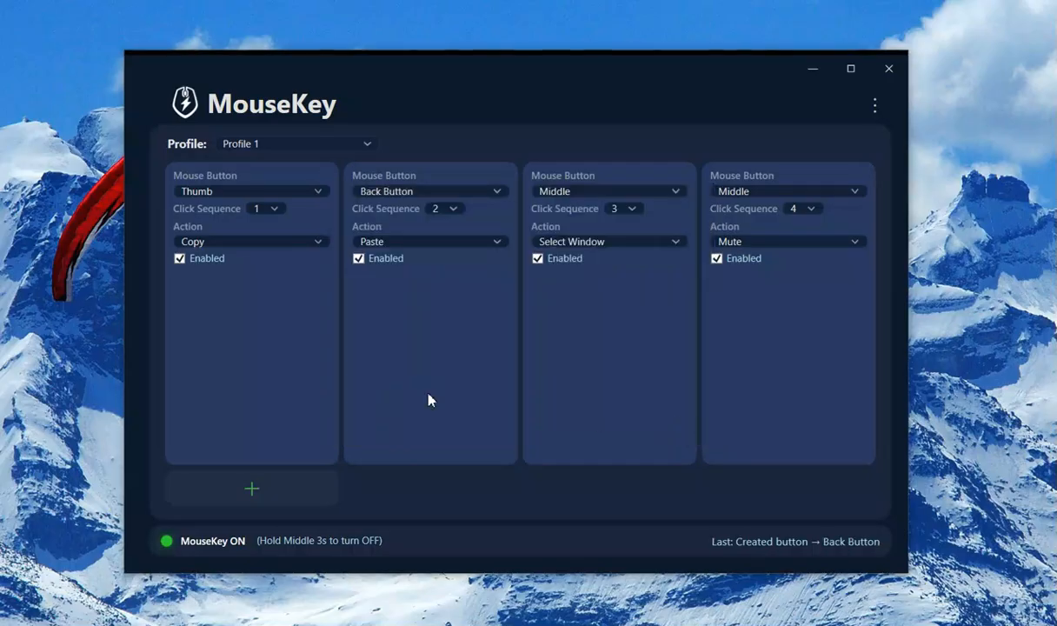
pyautogui.click(452, 208)
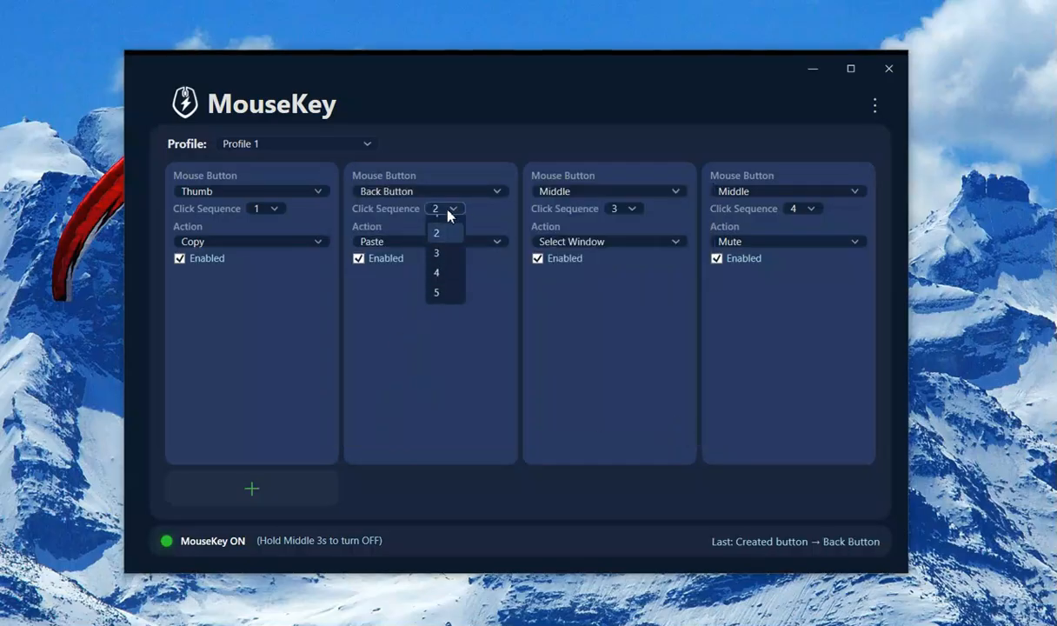
pyautogui.click(447, 229)
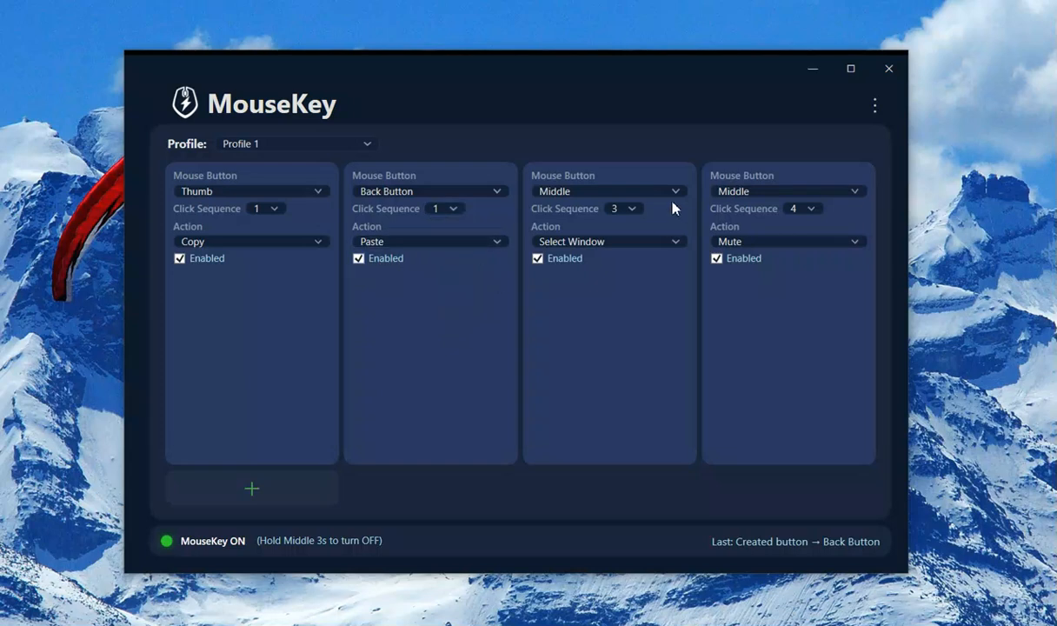
# Capture a new mouse button named Top for the Select Window shortcut and set its click sequence to 1
pyautogui.click(641, 193)
pyautogui.click(648, 316)
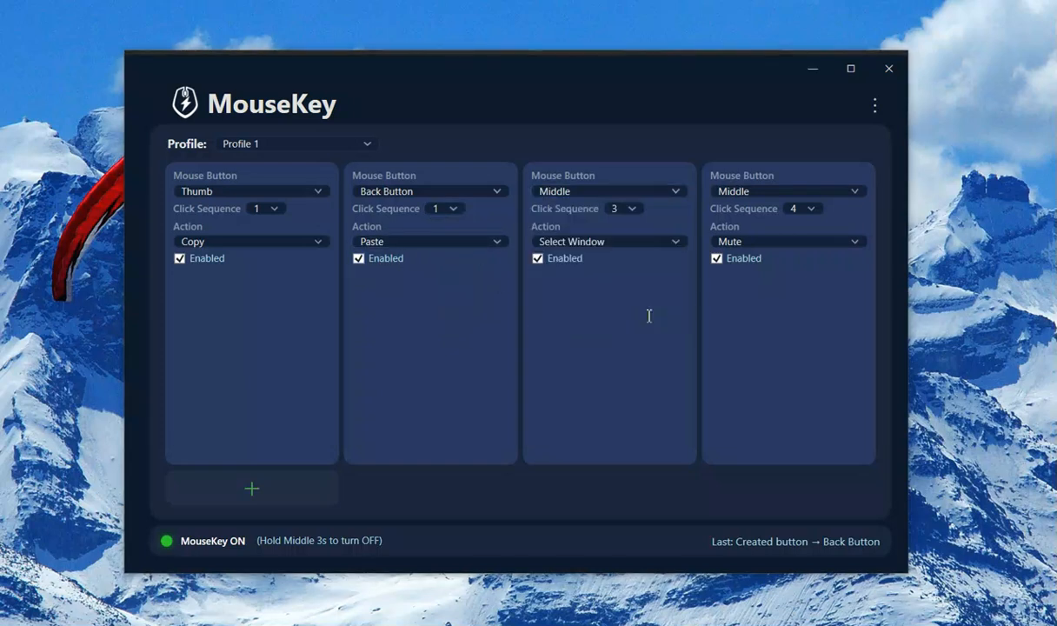
pyautogui.moveTo(710, 207)
pyautogui.click(627, 276)
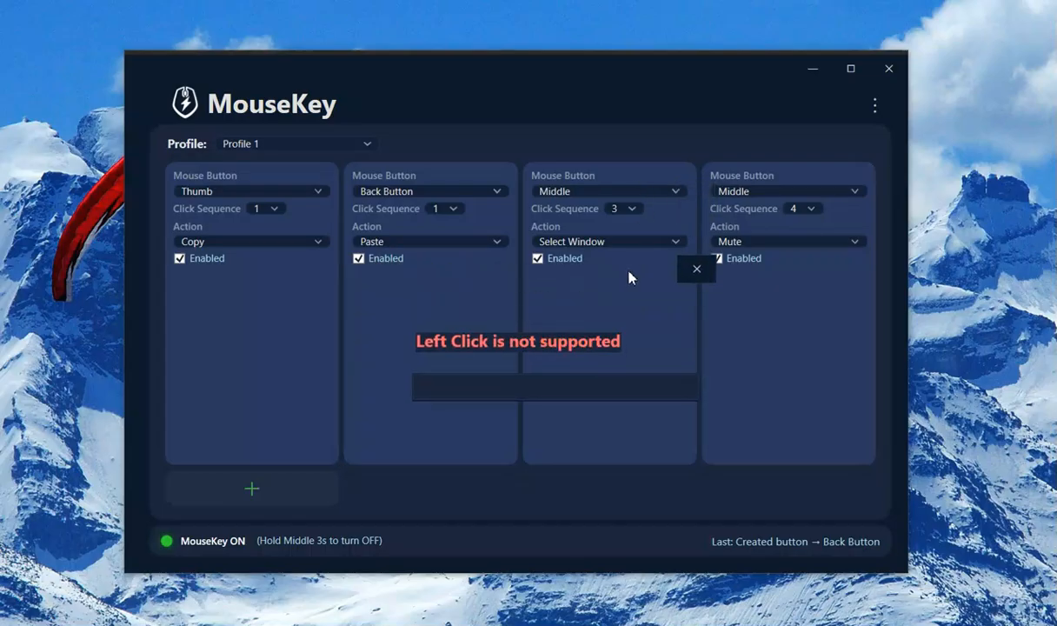
pyautogui.moveTo(139, 608); pyautogui.dragTo(631, 161)
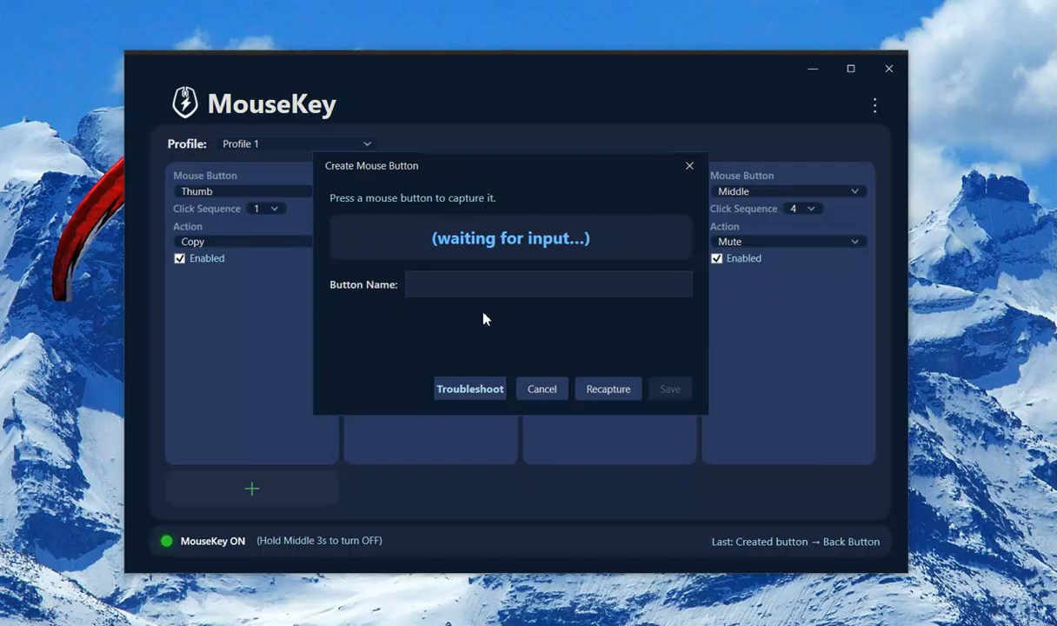
pyautogui.click(527, 316)
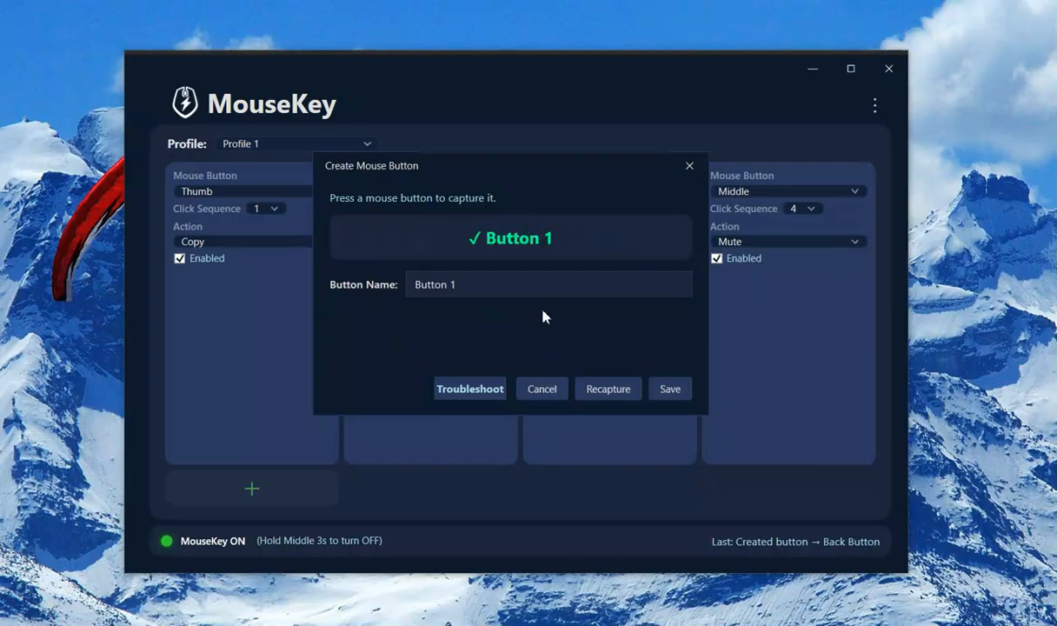
pyautogui.click(435, 287)
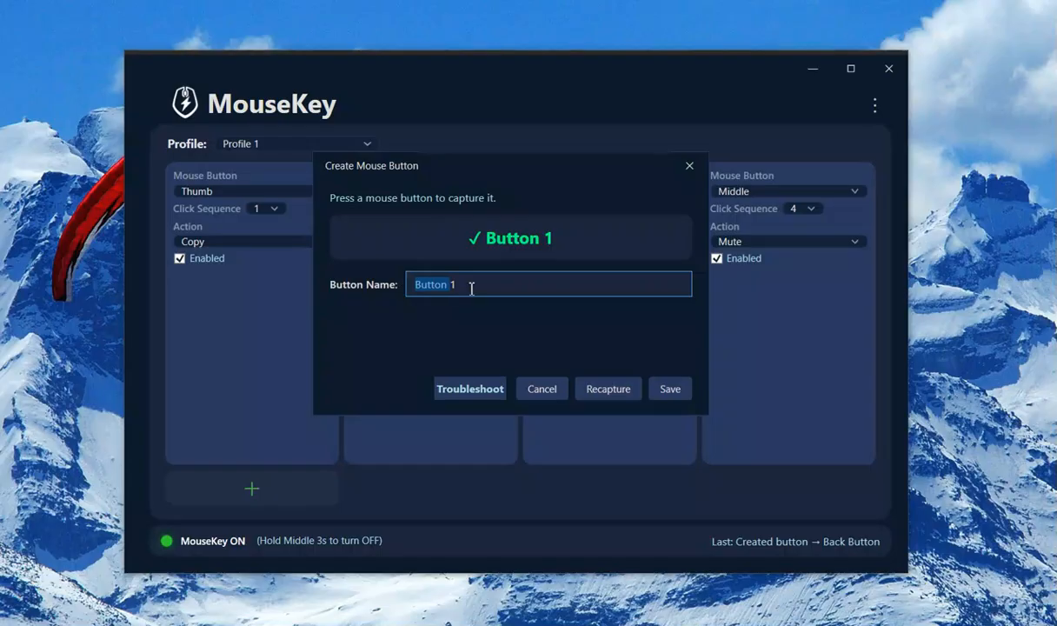
pyautogui.write('Top')
pyautogui.click(669, 388)
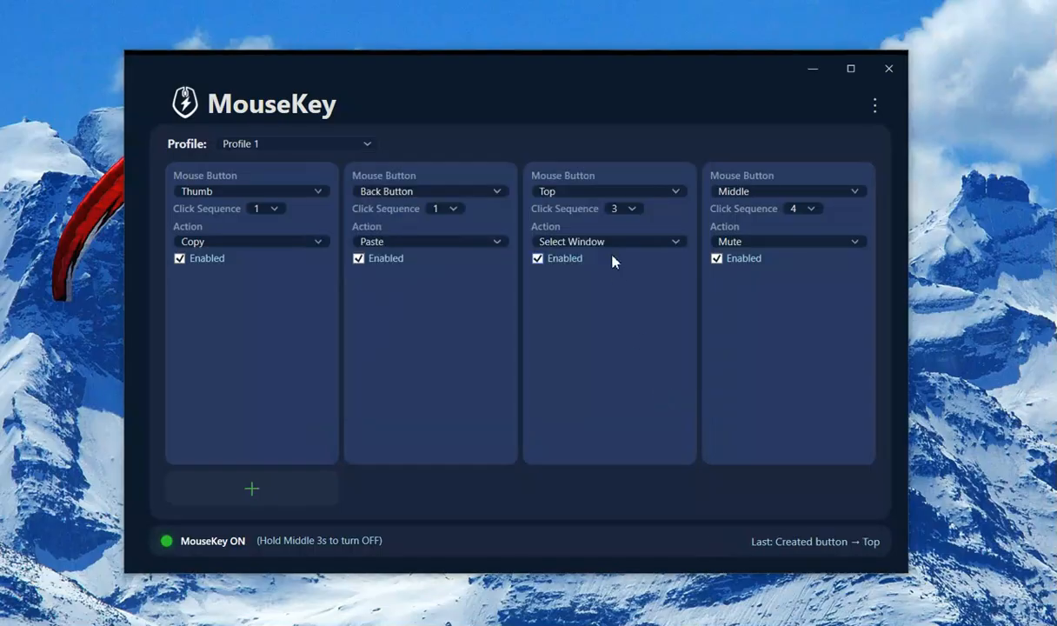
pyautogui.click(627, 210)
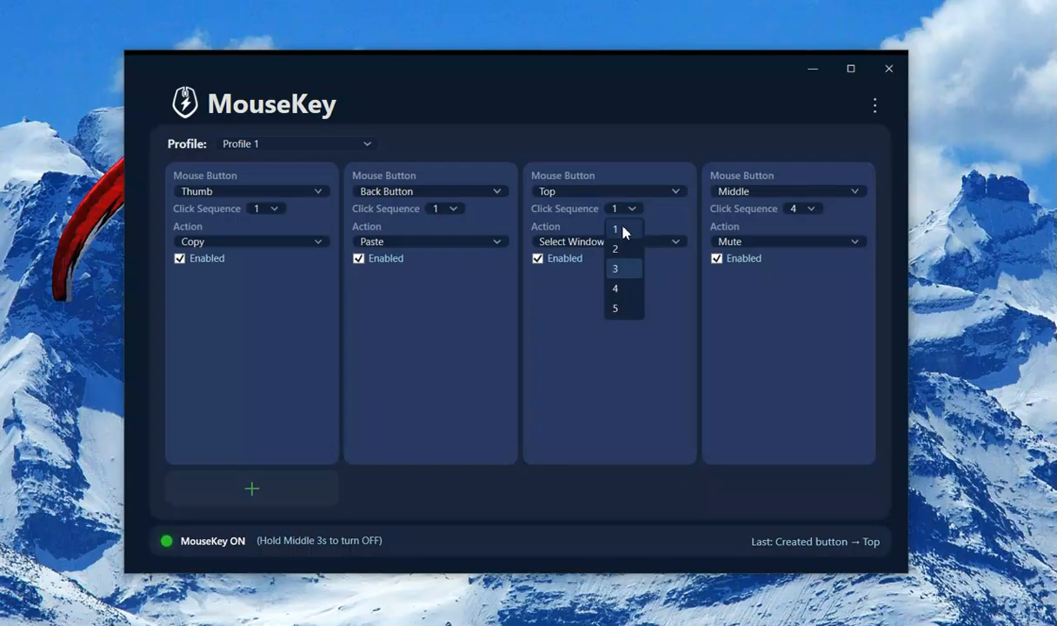
pyautogui.click(625, 228)
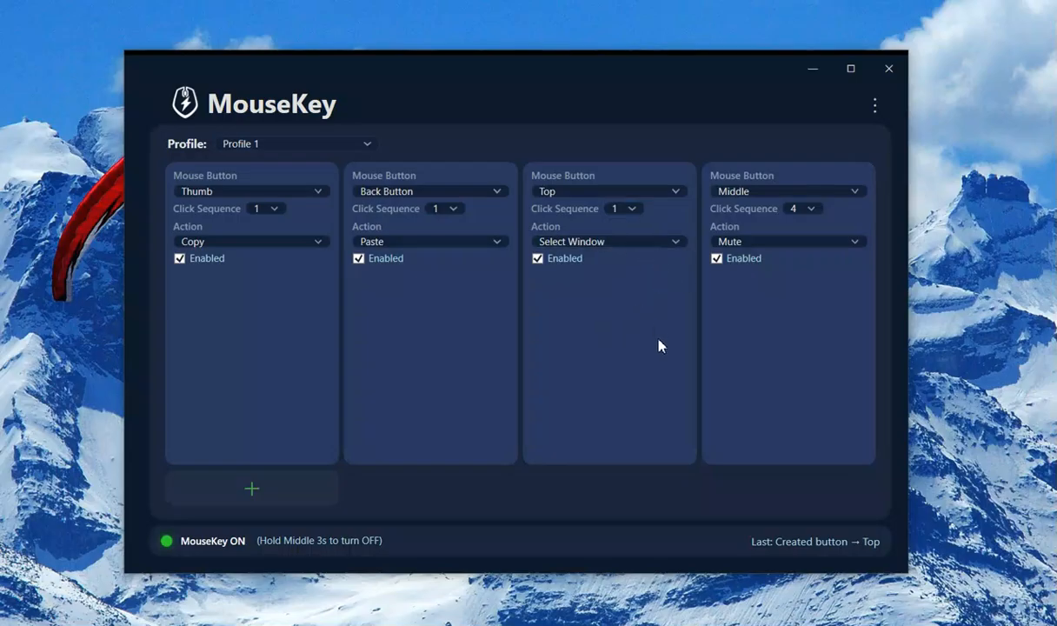
# Test the Top button's Select Window shortcut and choose the MouseKey window
pyautogui.hotkey('ctrl', 'alt', 'Tab')
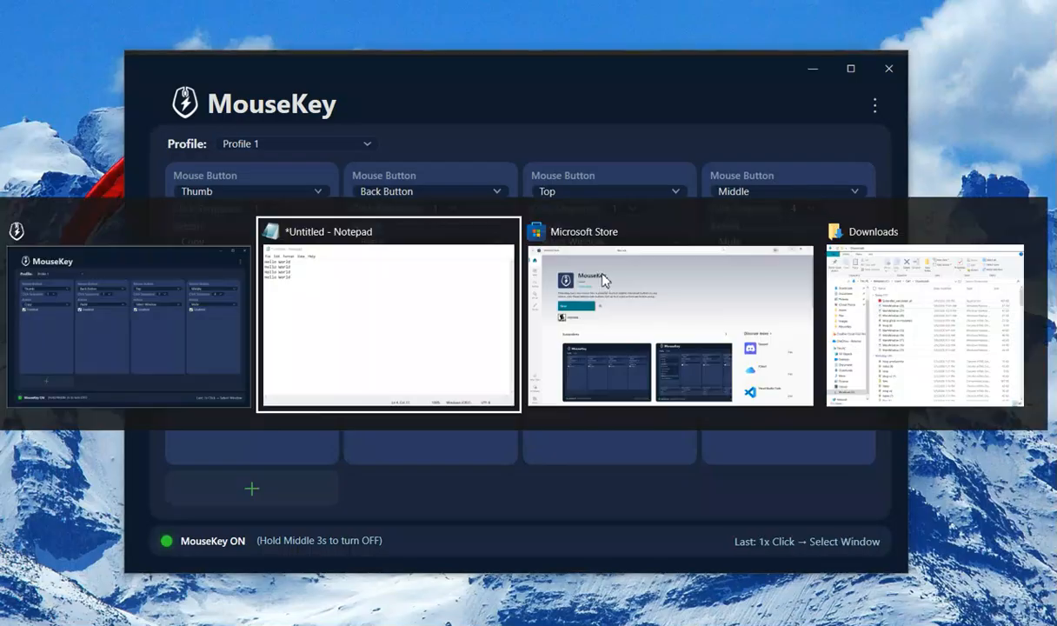
pyautogui.click(128, 372)
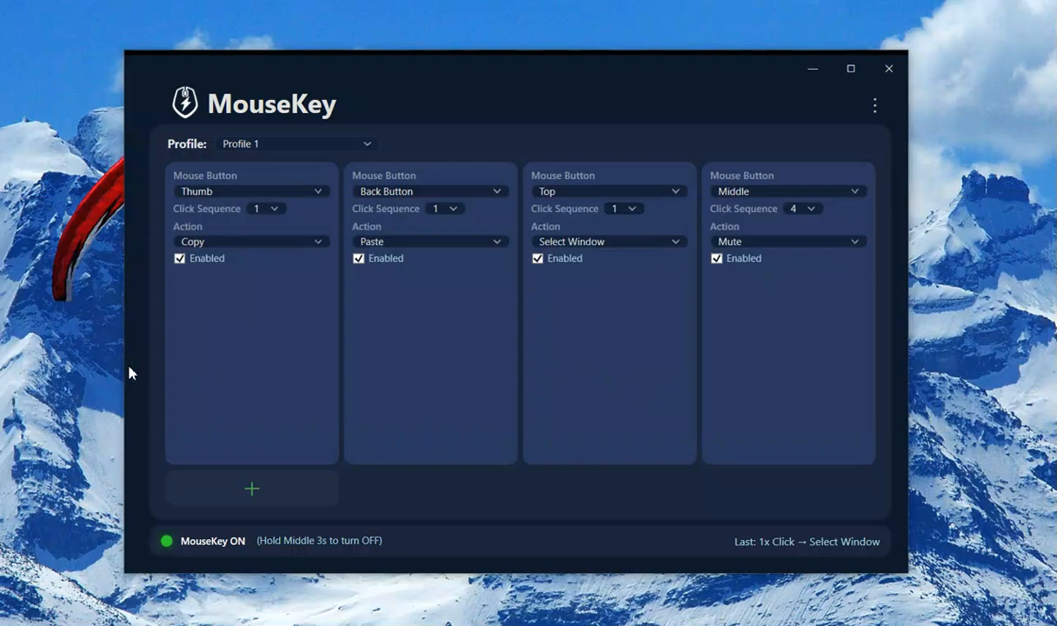
pyautogui.click(302, 243)
pyautogui.scroll(-5, 274, 301)
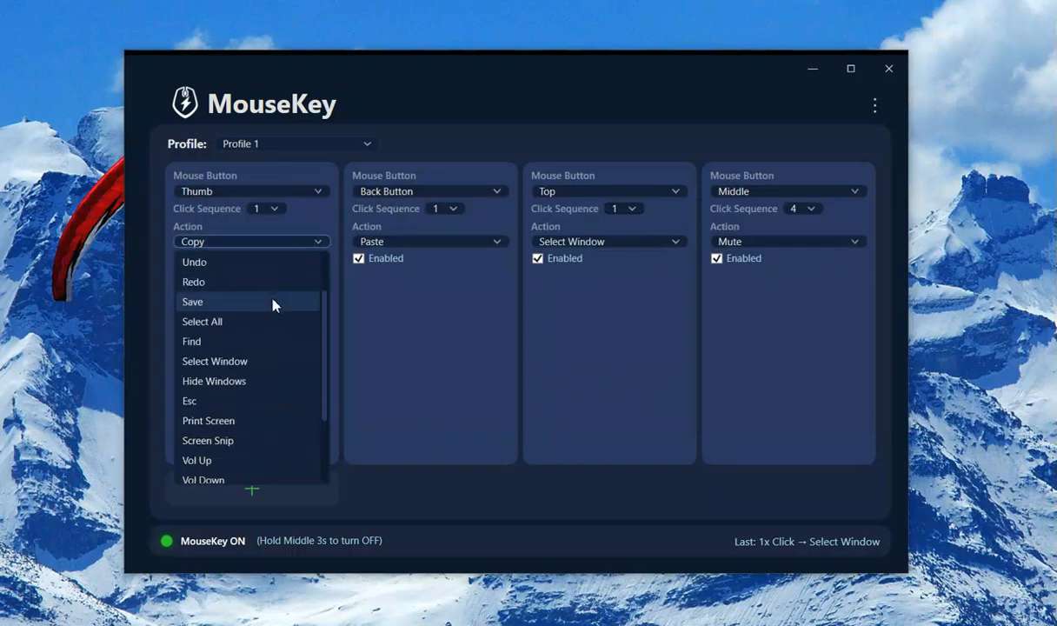
pyautogui.scroll(-3, 252, 356)
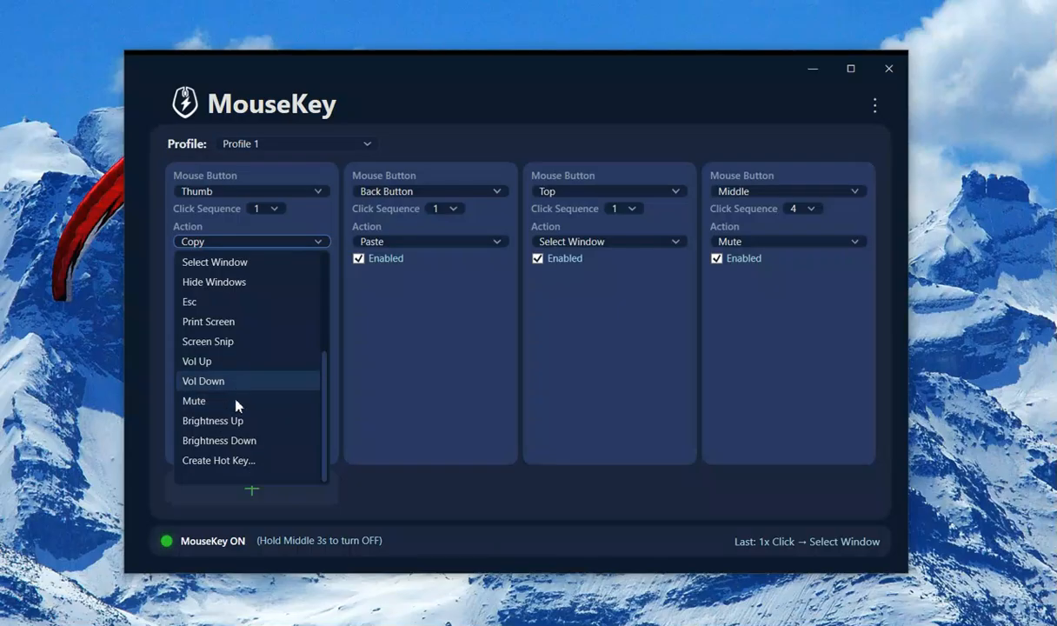
pyautogui.click(263, 461)
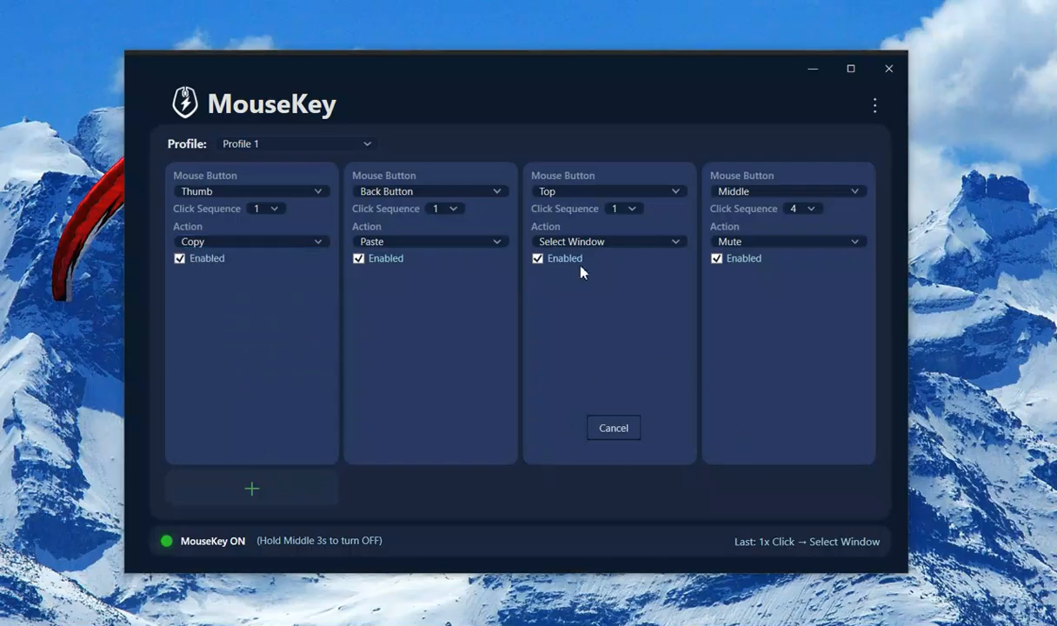
pyautogui.click(612, 429)
# Create a custom hot key action for the Thumb button by recording and saving the sequence Ctrl+Shift+C then Ctrl+Shift+B
pyautogui.click(259, 241)
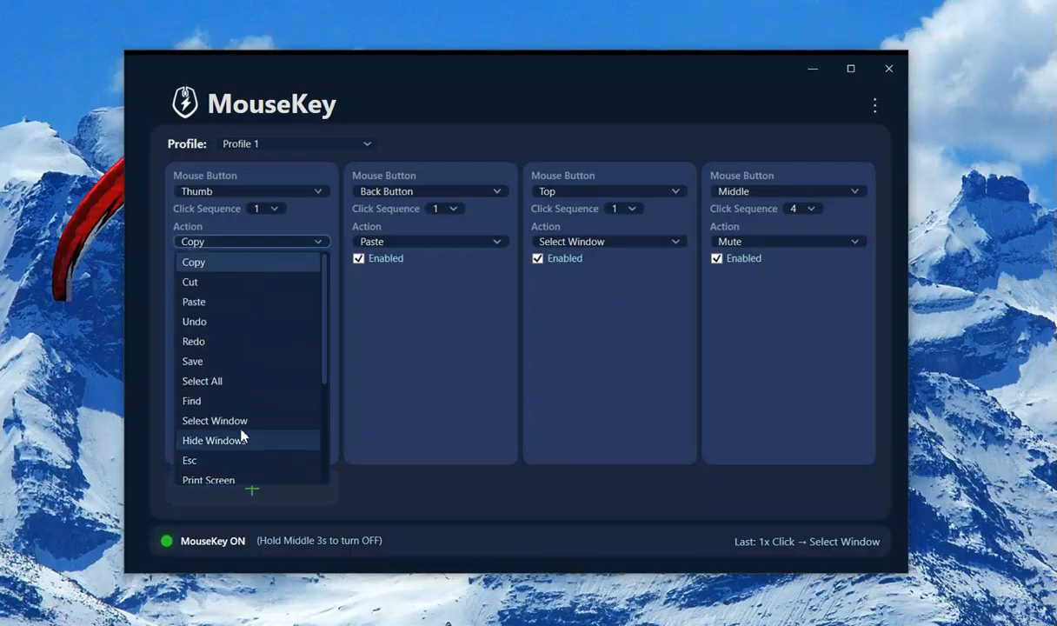
pyautogui.scroll(-3, 239, 435)
pyautogui.scroll(1, 235, 445)
pyautogui.scroll(-1, 243, 467)
pyautogui.click(245, 469)
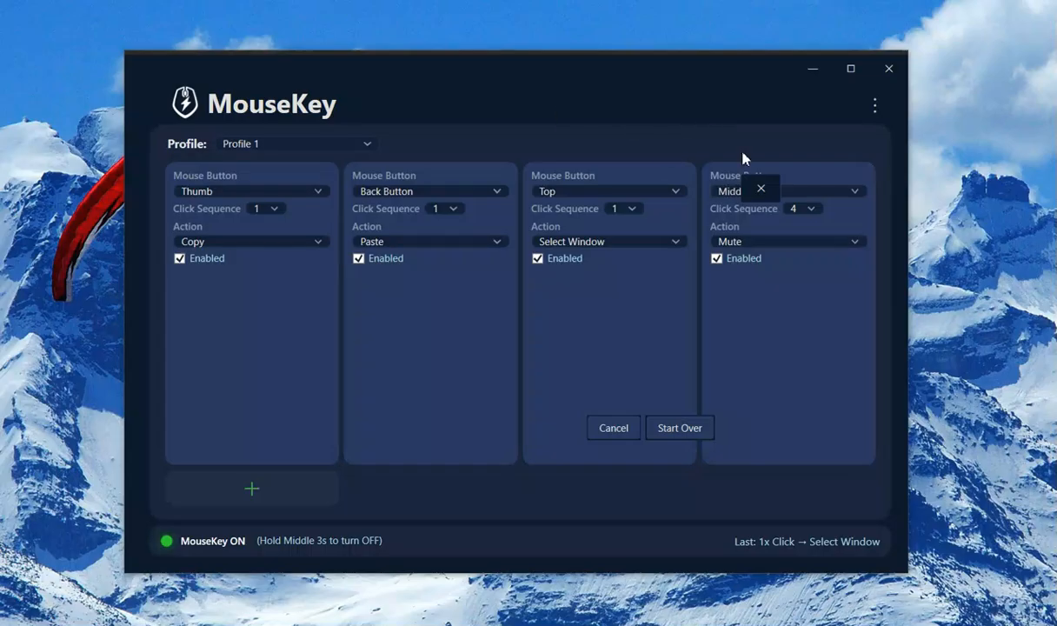
pyautogui.moveTo(695, 185)
pyautogui.mouseDown()
pyautogui.moveTo(1024, 269)
pyautogui.moveTo(383, 551)
pyautogui.moveTo(618, 87)
pyautogui.moveTo(690, 186)
pyautogui.mouseUp()
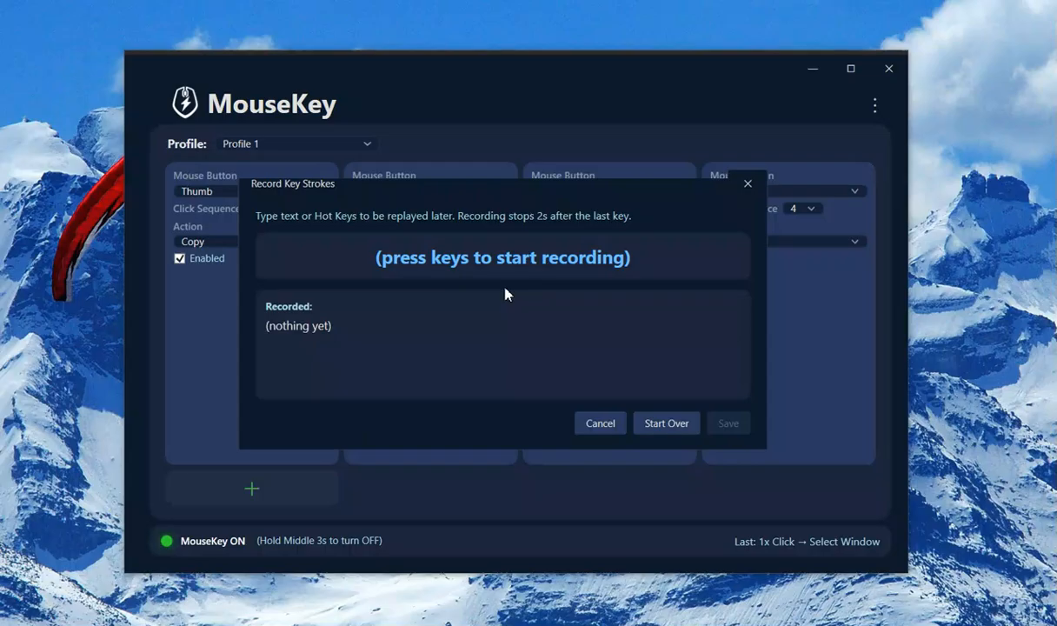
pyautogui.hotkey('ctrl', 'shift', 'c')
pyautogui.hotkey('ctrl', 'shift', 'b')
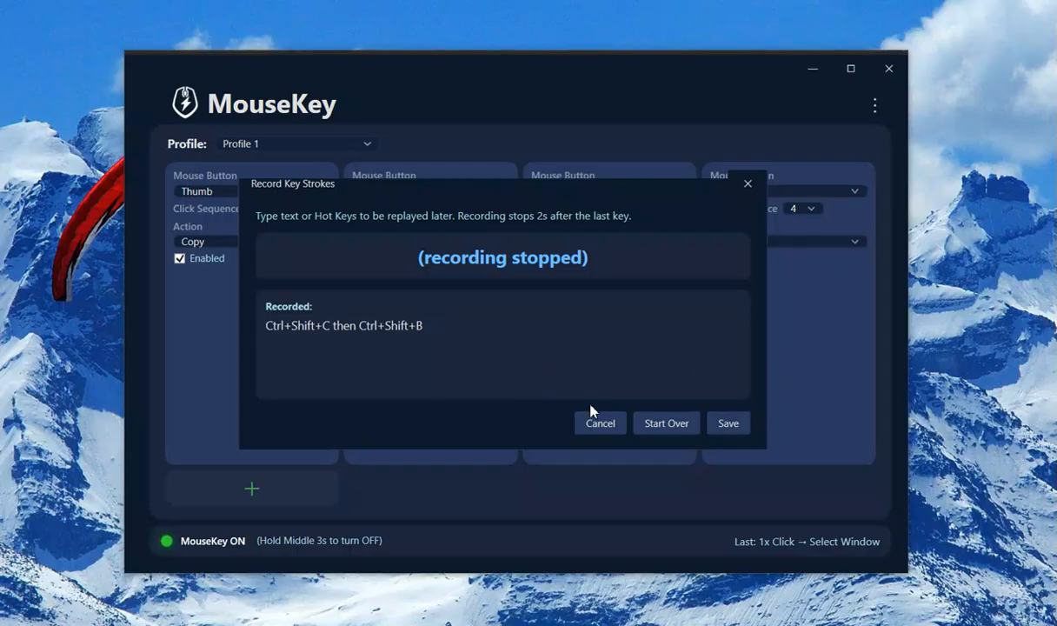
pyautogui.click(728, 425)
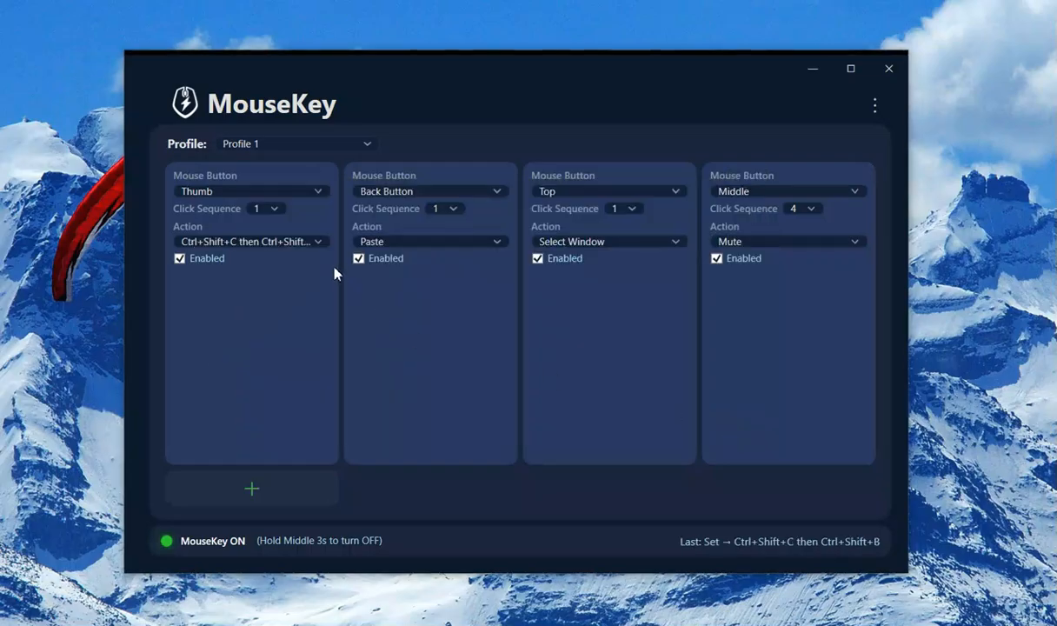
# Rename the recorded hot key action to Random and keep it selected as the Thumb button's action
pyautogui.click(318, 243)
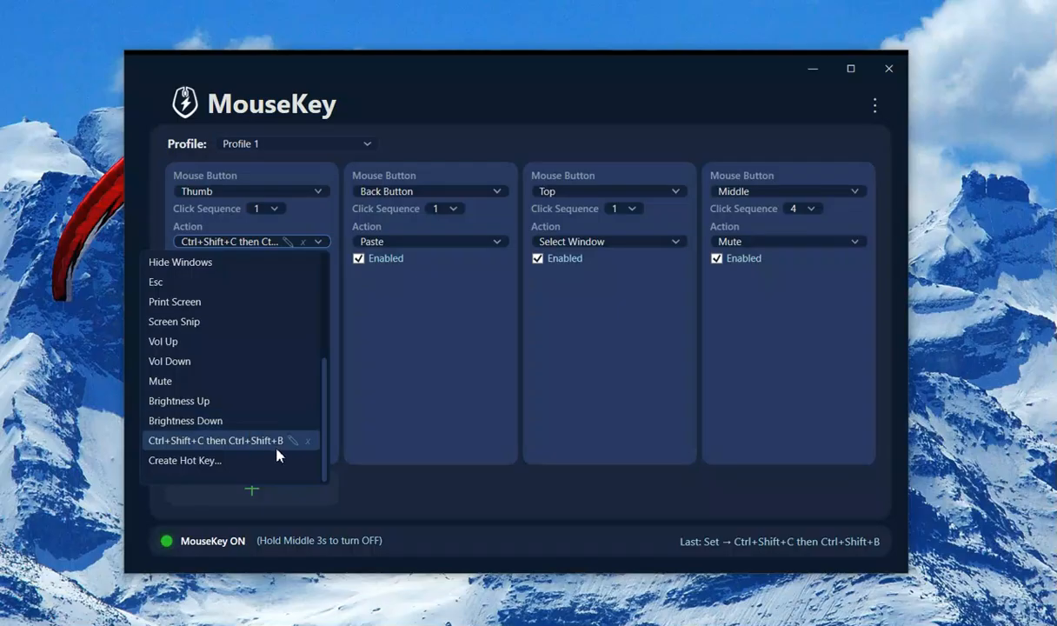
pyautogui.click(291, 441)
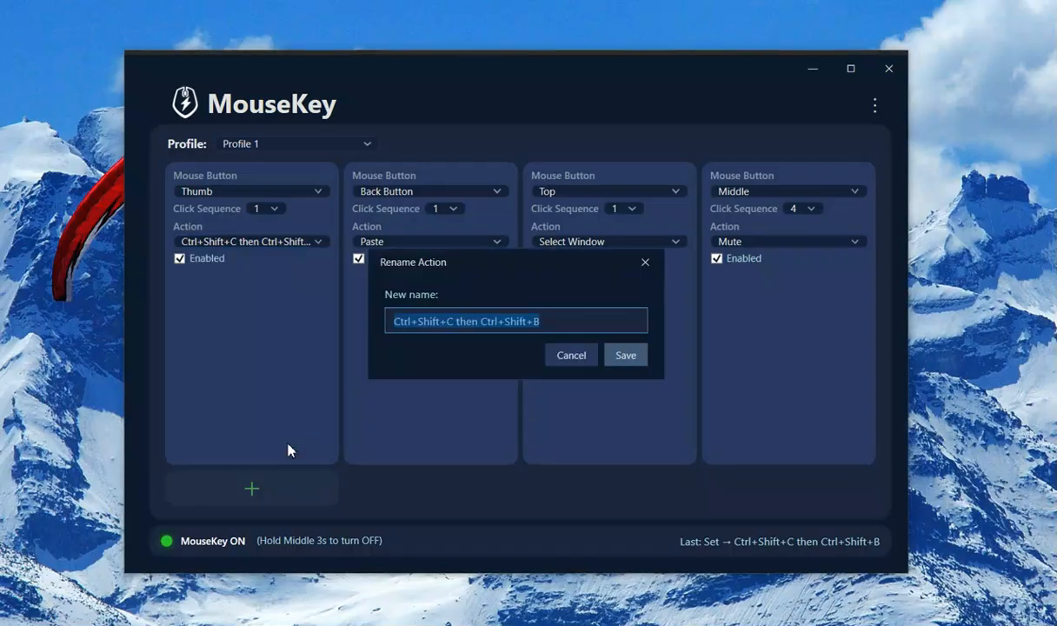
pyautogui.write('Random')
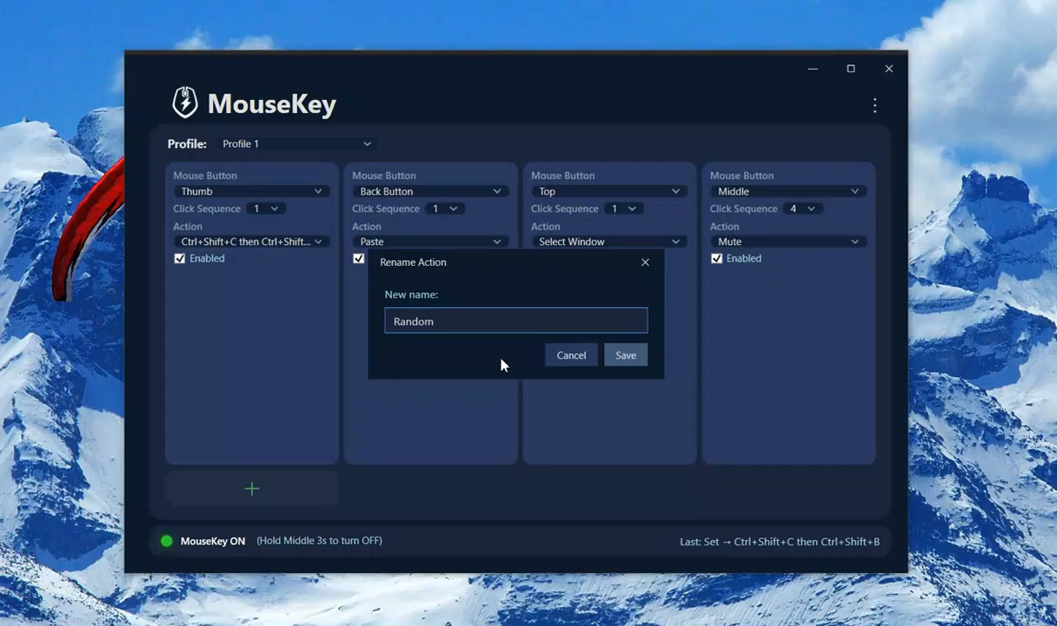
pyautogui.click(627, 357)
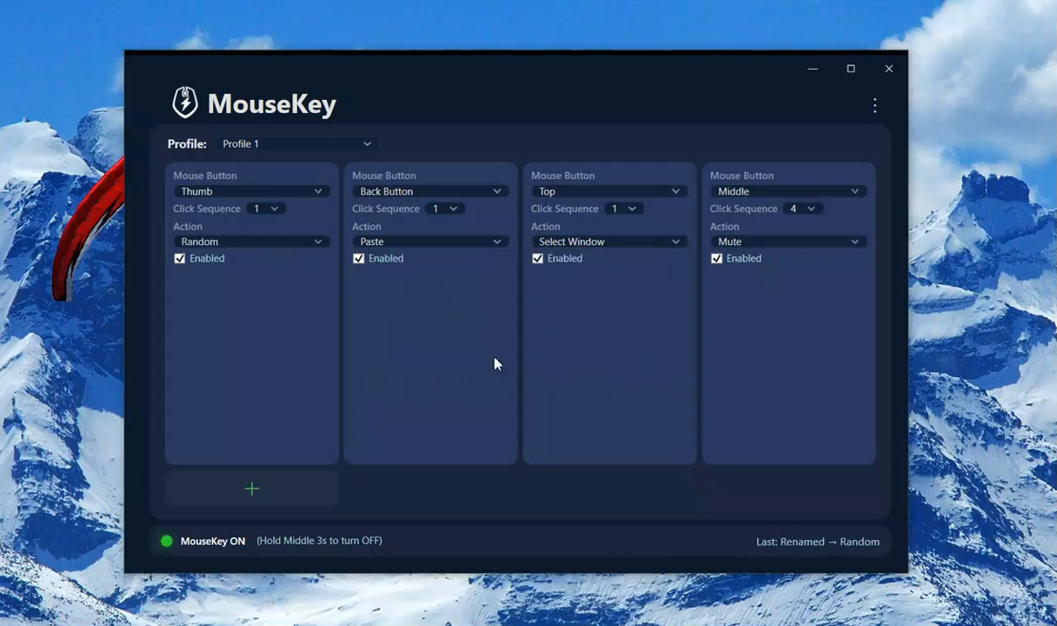
pyautogui.click(287, 242)
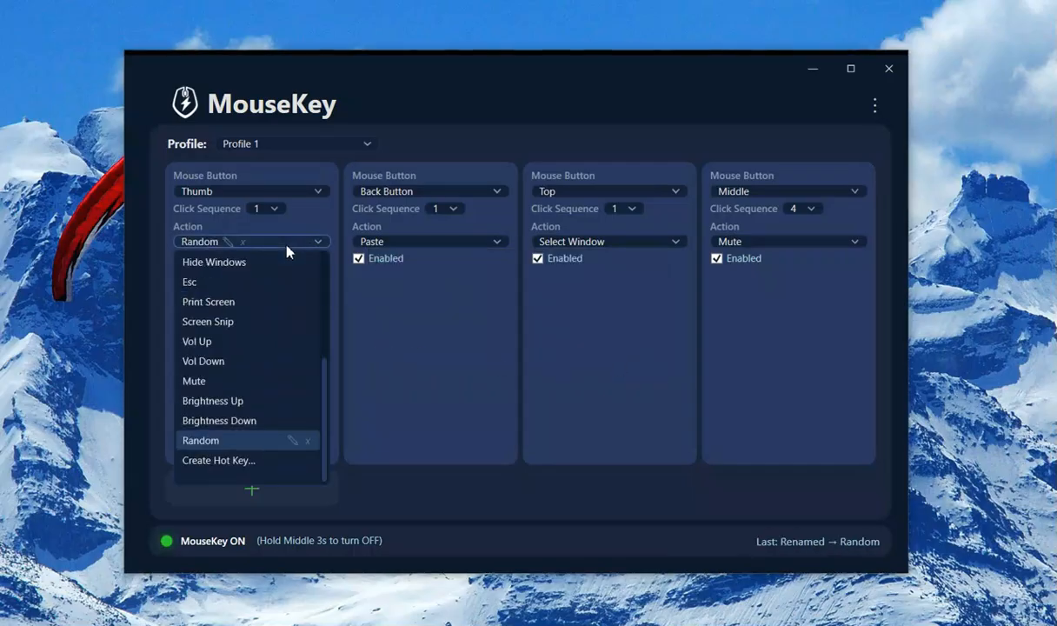
pyautogui.click(254, 436)
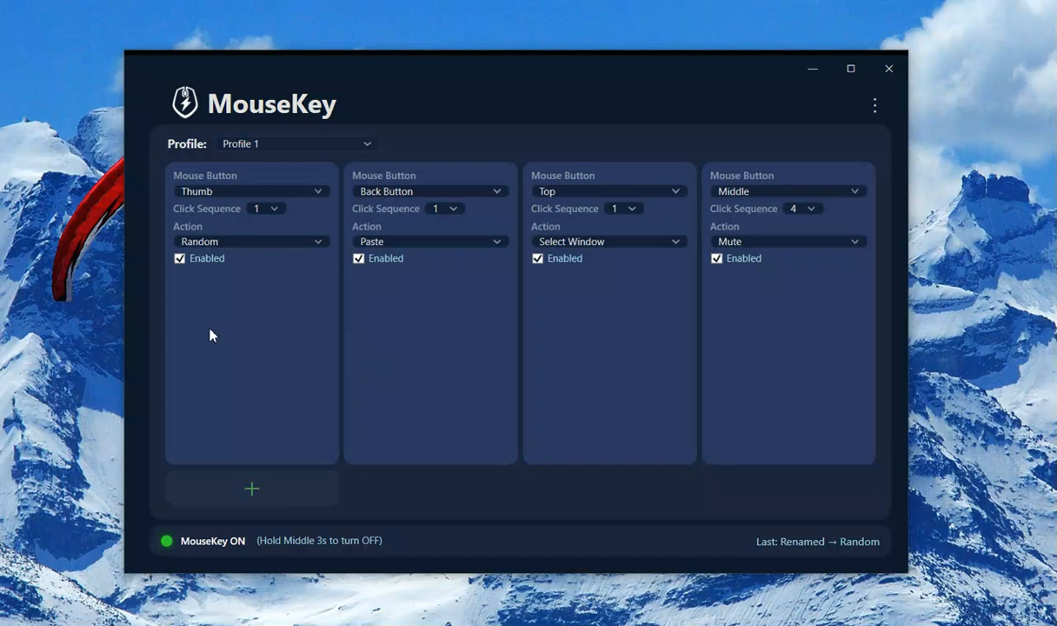
pyautogui.click(282, 296)
# Add ten new shortcut slots to Profile 1 after the four existing ones
pyautogui.click(303, 500)
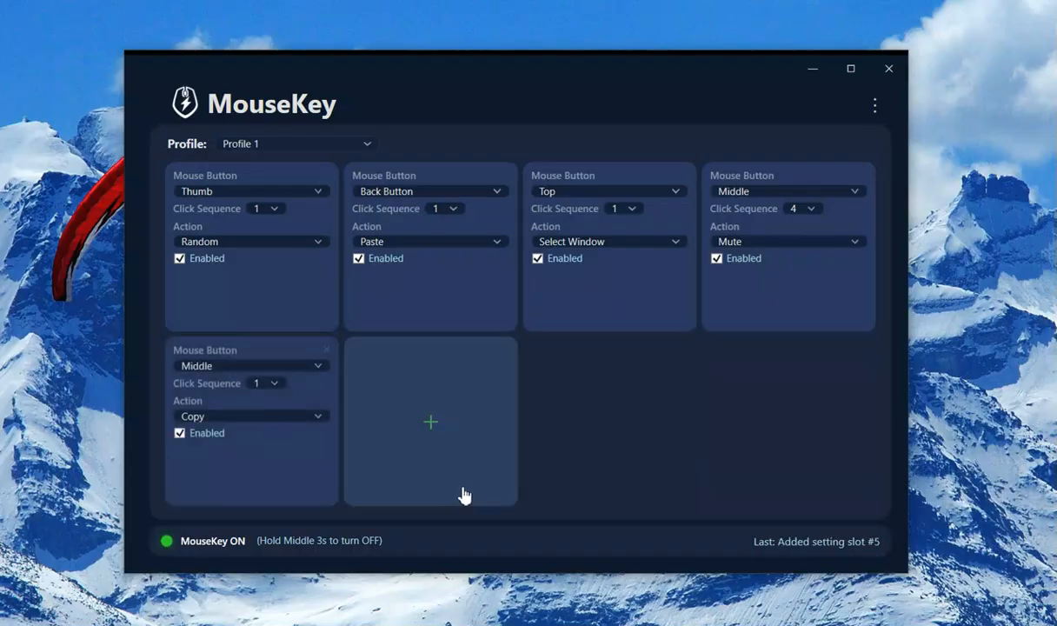
pyautogui.click(460, 495)
pyautogui.click(666, 463)
pyautogui.click(778, 415)
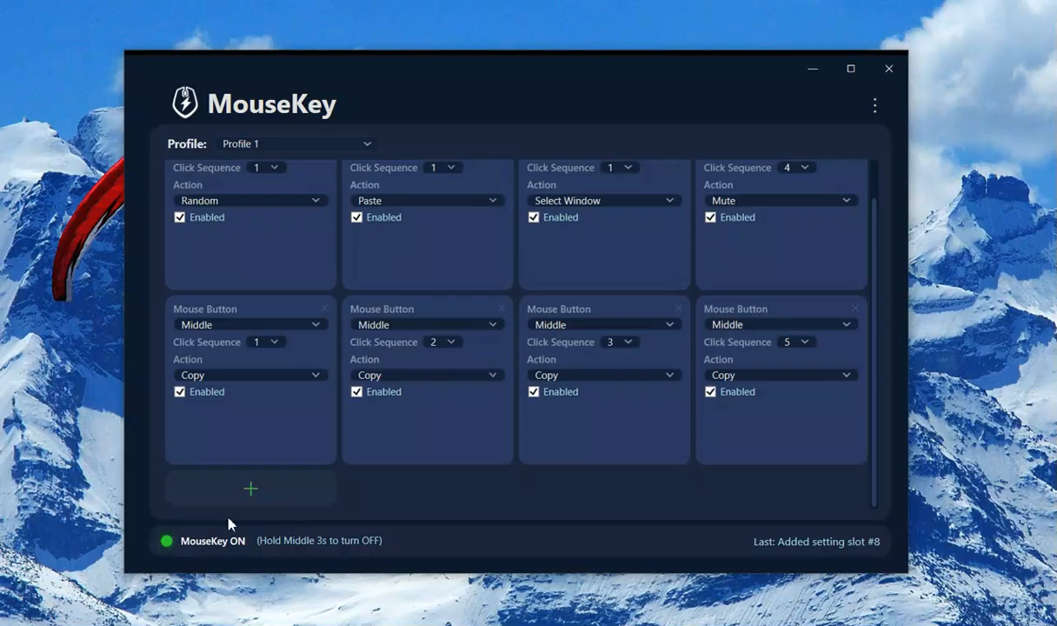
pyautogui.click(265, 504)
pyautogui.click(425, 470)
pyautogui.click(613, 452)
pyautogui.click(764, 439)
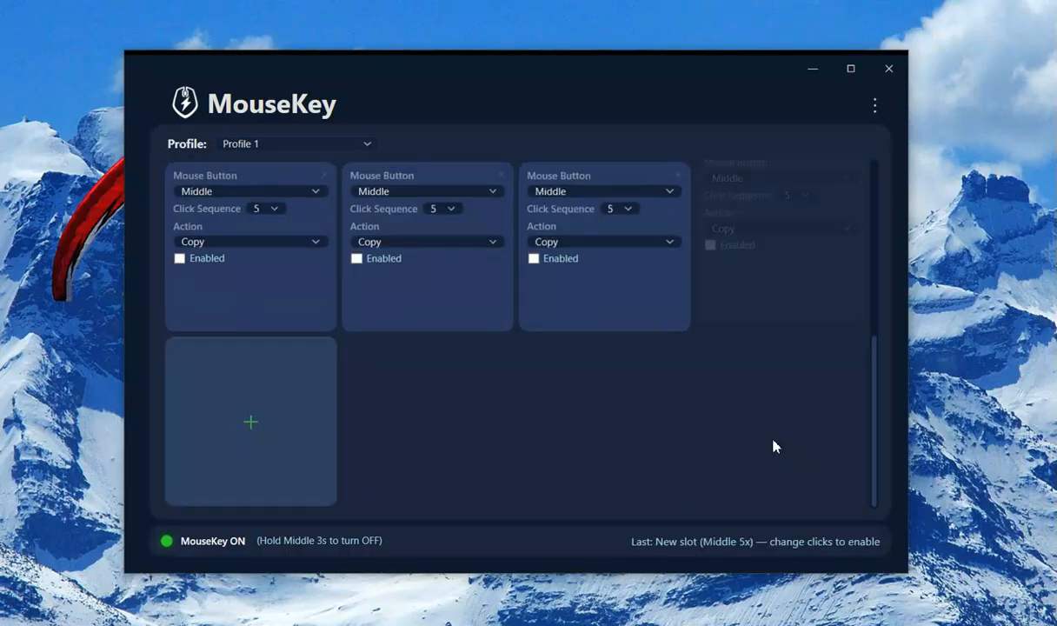
pyautogui.click(267, 438)
pyautogui.click(469, 439)
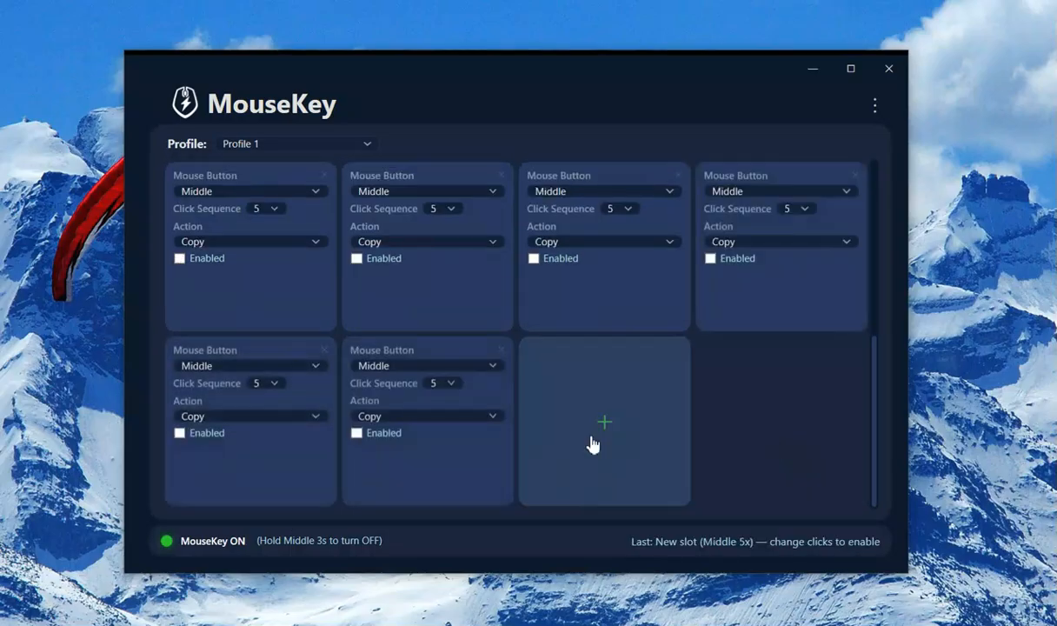